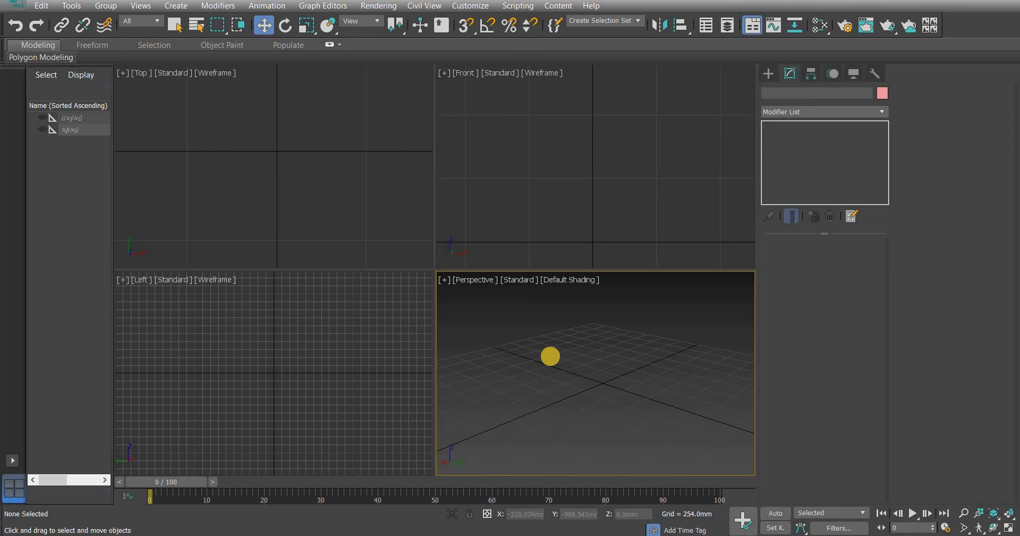
Maximize the Perspective view and draw a tall chamfer box with base, height and fillet
{"action": "key", "text": "alt+w"}
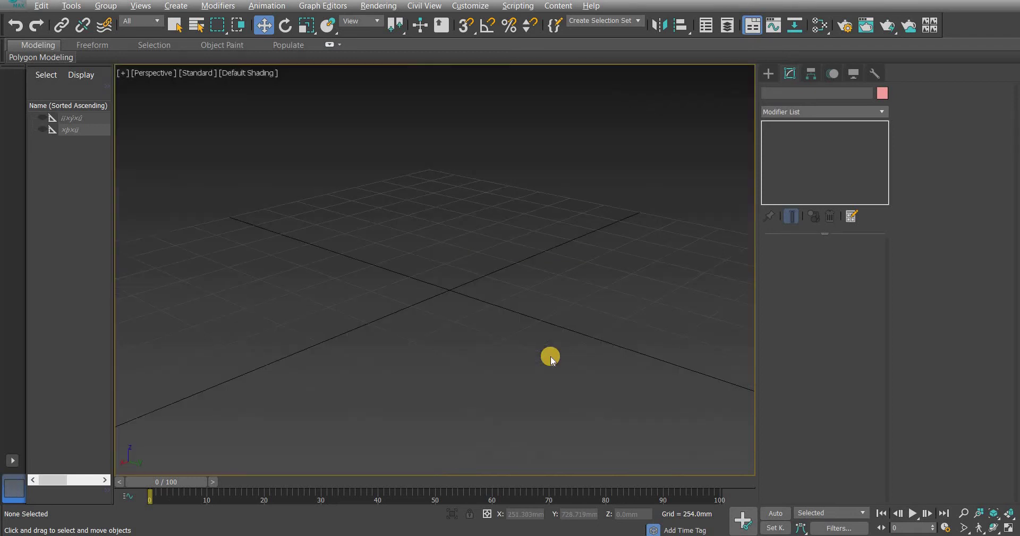
{"action": "left_click", "coordinate": [767, 77]}
{"action": "left_click", "coordinate": [794, 165]}
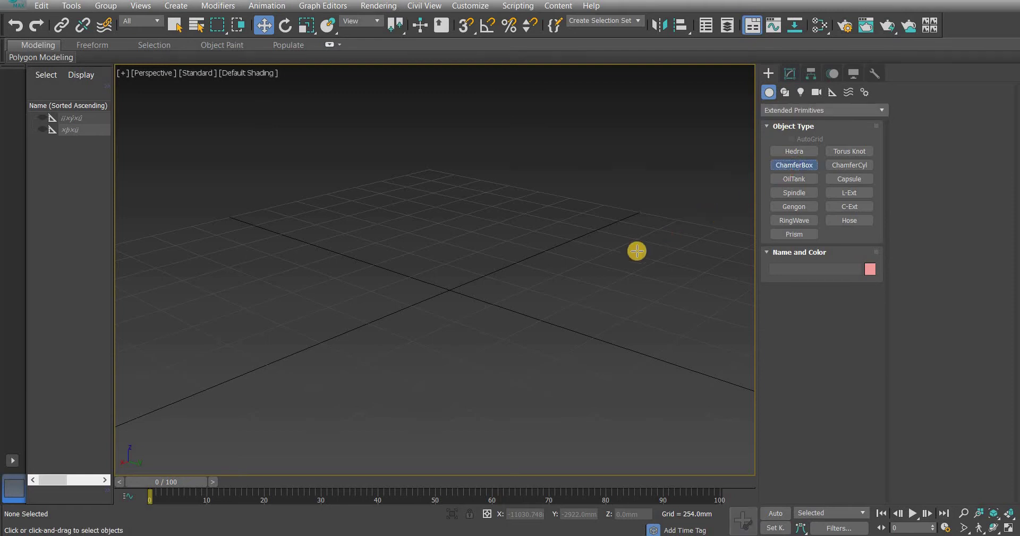
{"action": "left_click_drag", "start_coordinate": [511, 253], "coordinate": [508, 316]}
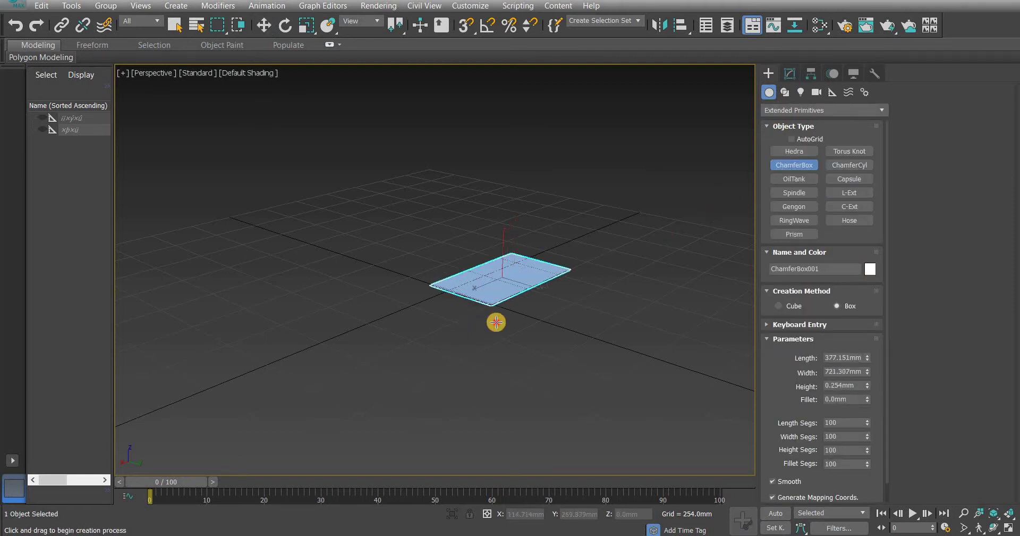
{"action": "left_click", "coordinate": [496, 142]}
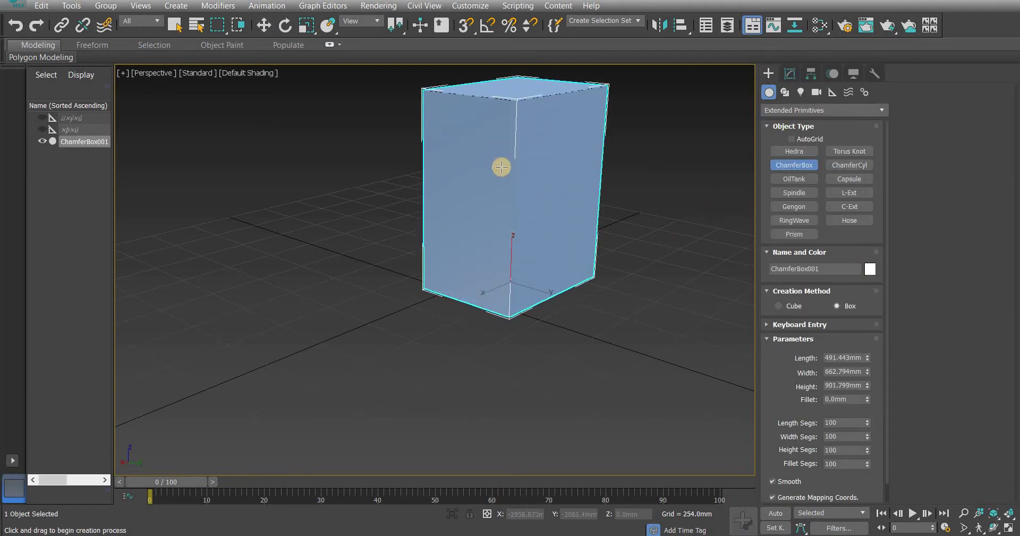
{"action": "left_click", "coordinate": [501, 169]}
Pan and orbit the view to frame the new chamfer box
{"action": "key", "text": "w"}
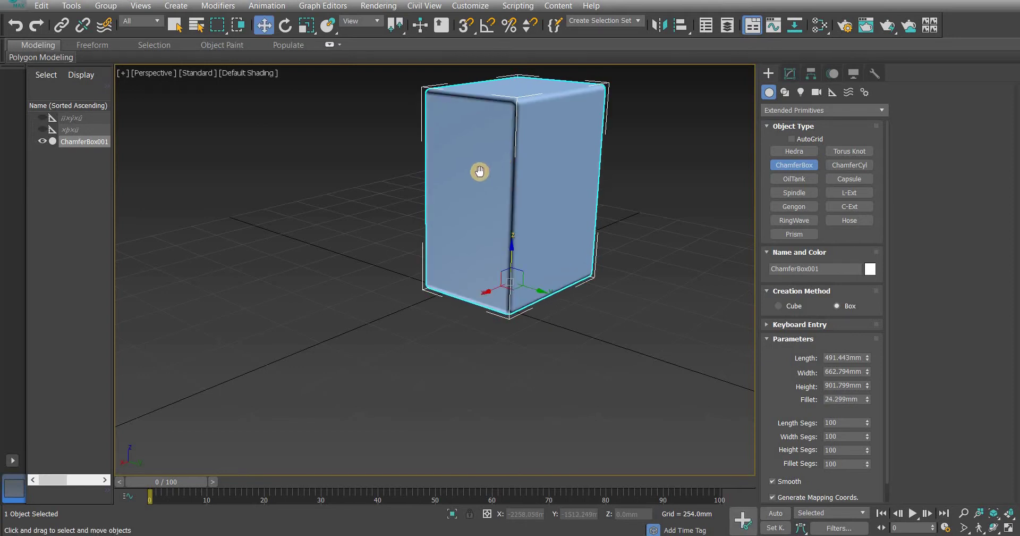
{"action": "left_click_drag", "start_coordinate": [481, 171], "coordinate": [429, 207]}
{"action": "middle_click_drag", "start_coordinate": [429, 207], "coordinate": [384, 236]}
{"action": "left_click", "coordinate": [591, 241]}
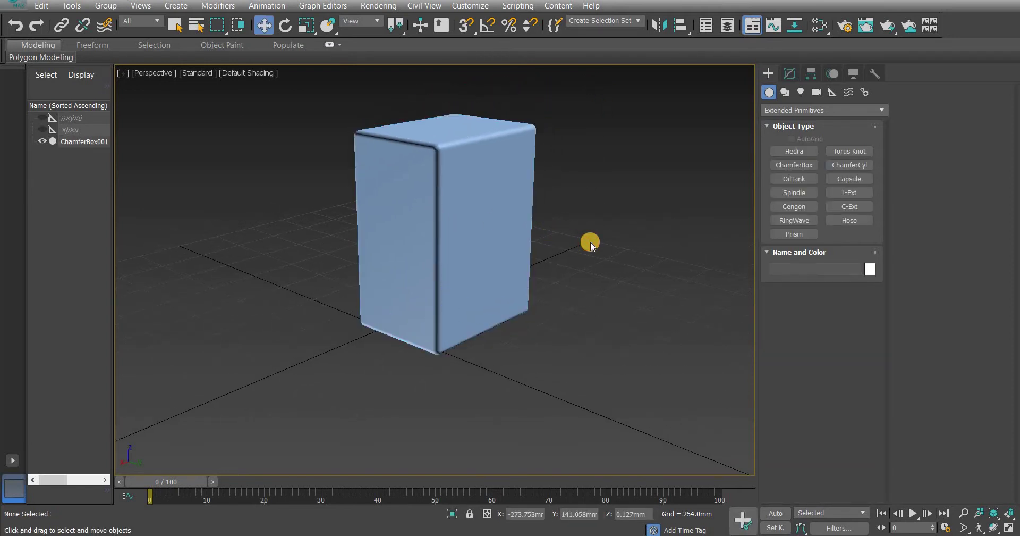
{"action": "middle_click_drag", "start_coordinate": [582, 258], "coordinate": [563, 254], "text": "alt"}
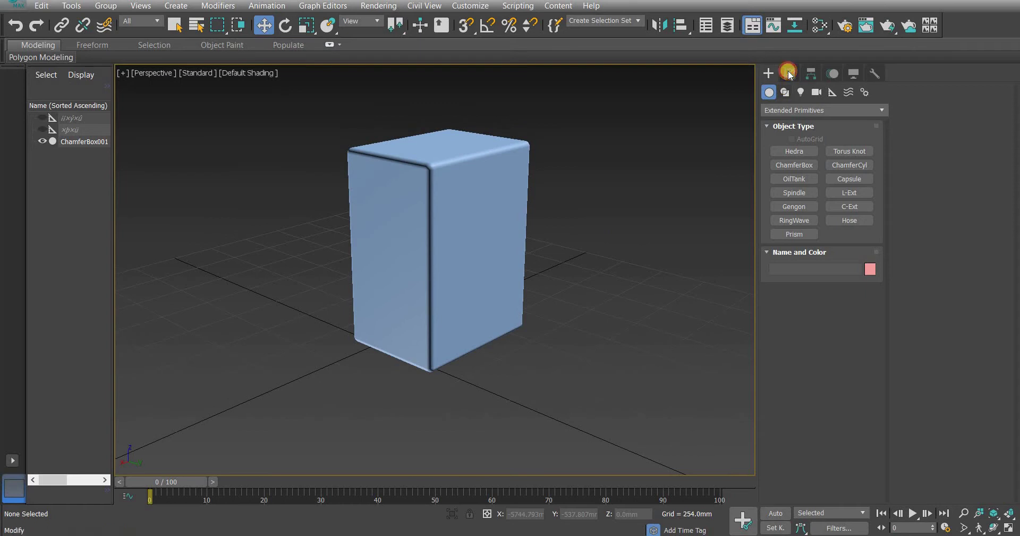
{"action": "left_click", "coordinate": [790, 75]}
Set ChamferBox001's length and width to 350 mm and height to 645 mm
{"action": "left_click", "coordinate": [473, 200]}
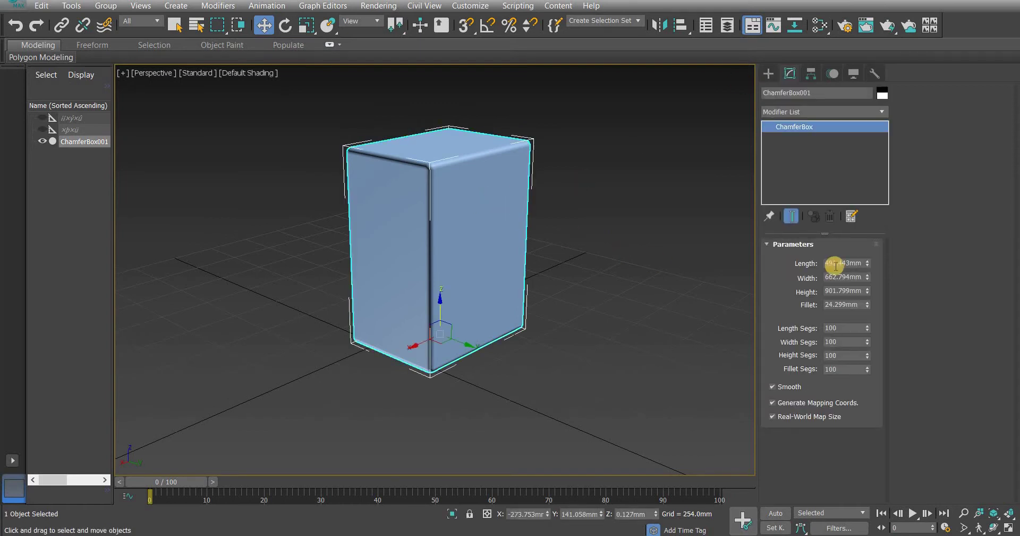
{"action": "left_click", "coordinate": [861, 264]}
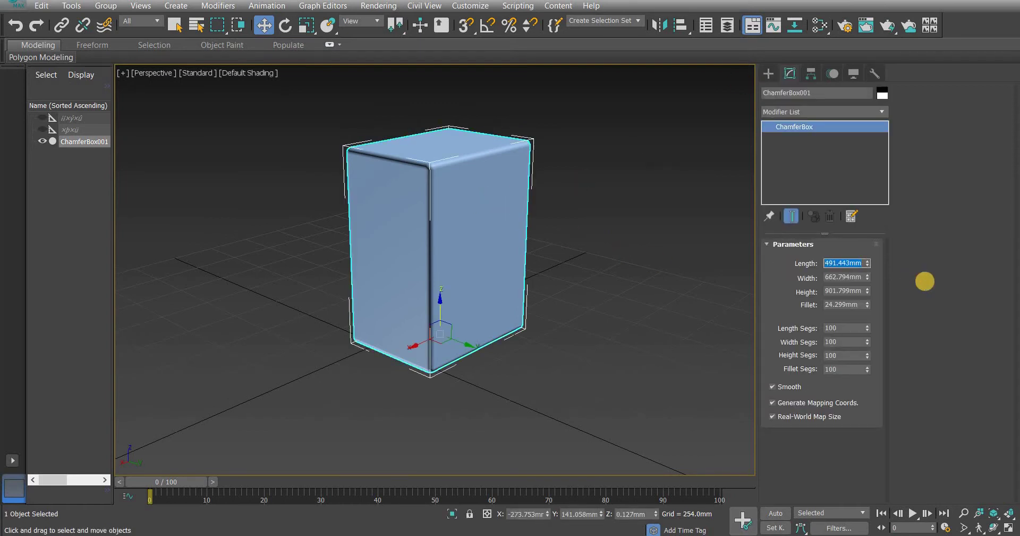
{"action": "type", "text": "350"}
{"action": "key", "text": "Tab"}
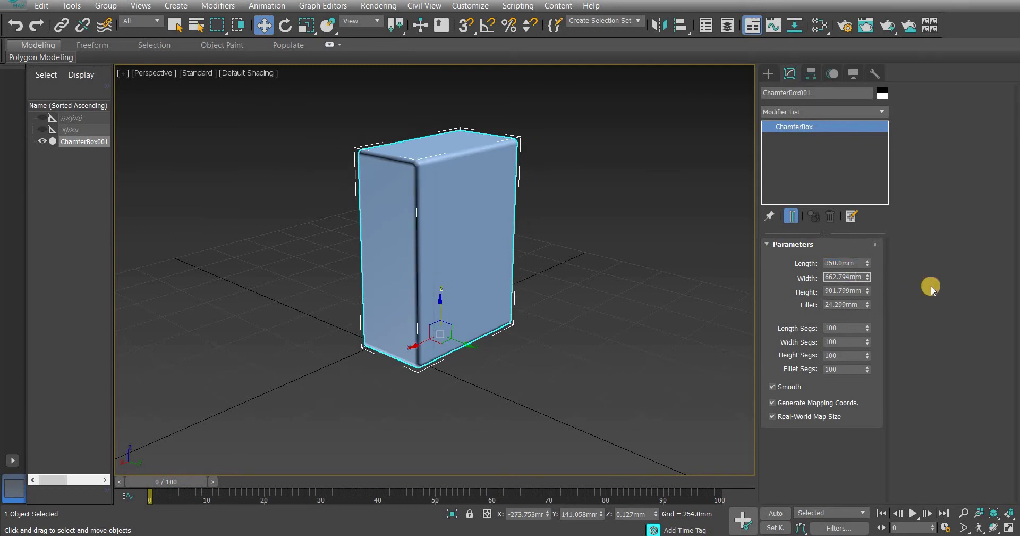
{"action": "type", "text": "350"}
{"action": "key", "text": "Tab"}
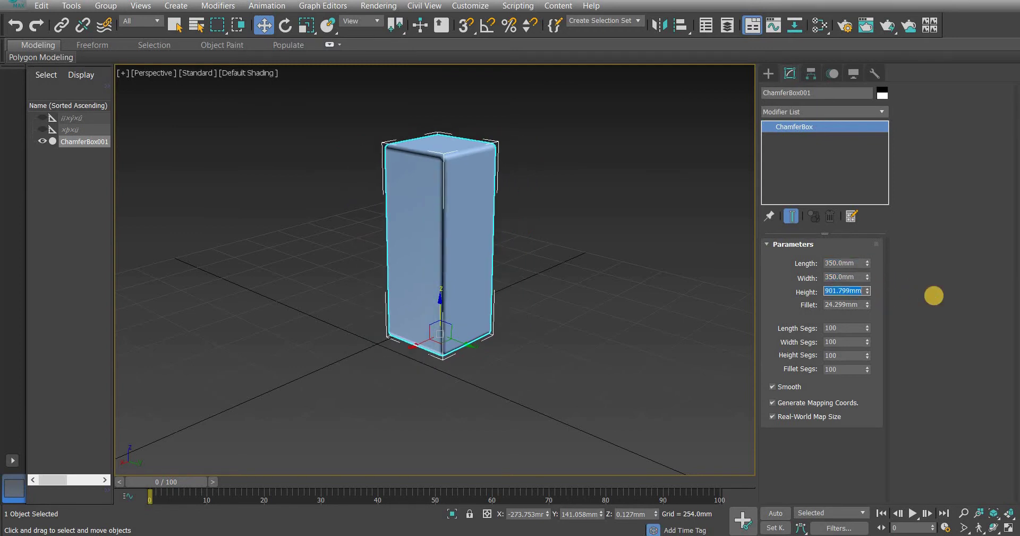
{"action": "type", "text": "645"}
{"action": "key", "text": "Return"}
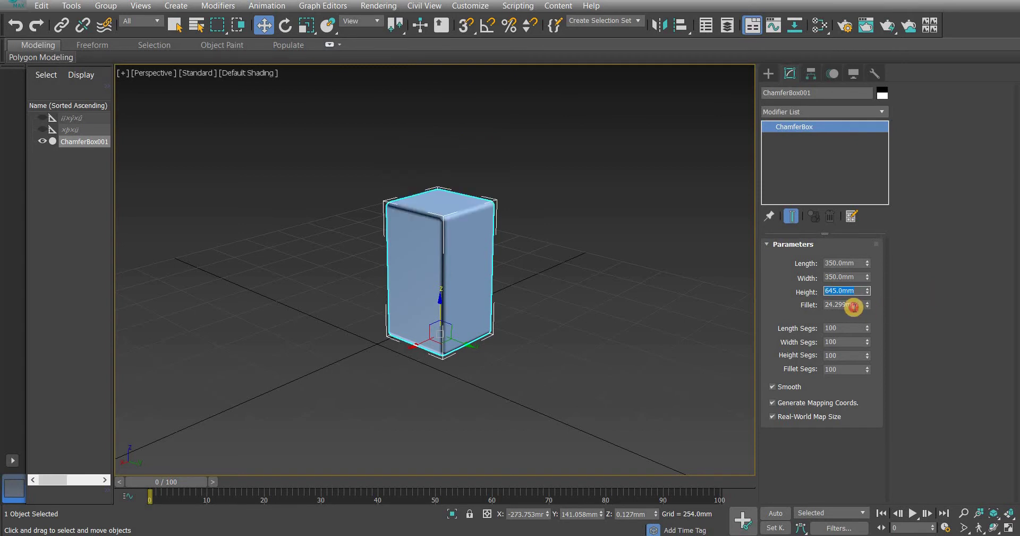
Set a 20 mm fillet and 100 length and width segments
{"action": "left_click", "coordinate": [853, 305]}
{"action": "type", "text": "20"}
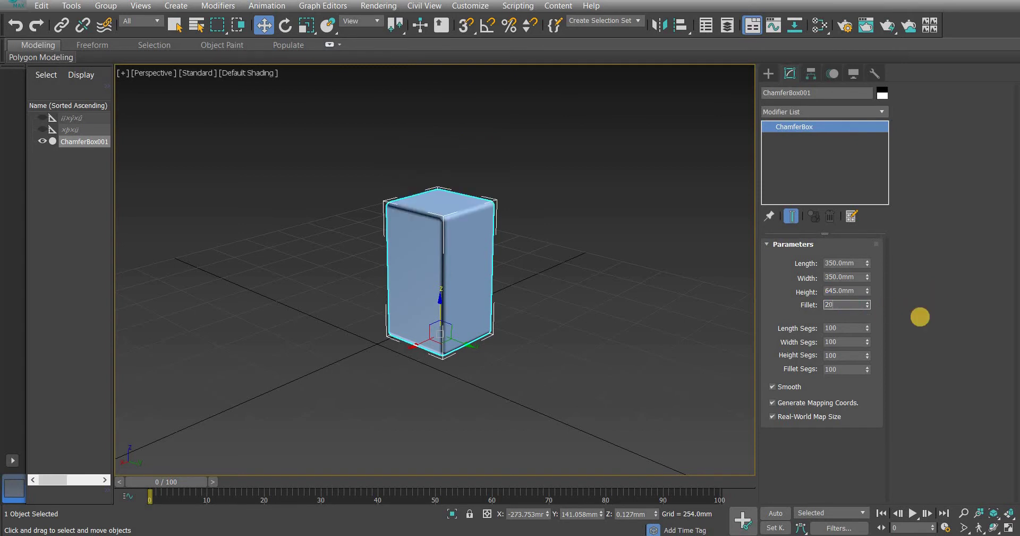
{"action": "key", "text": "Tab"}
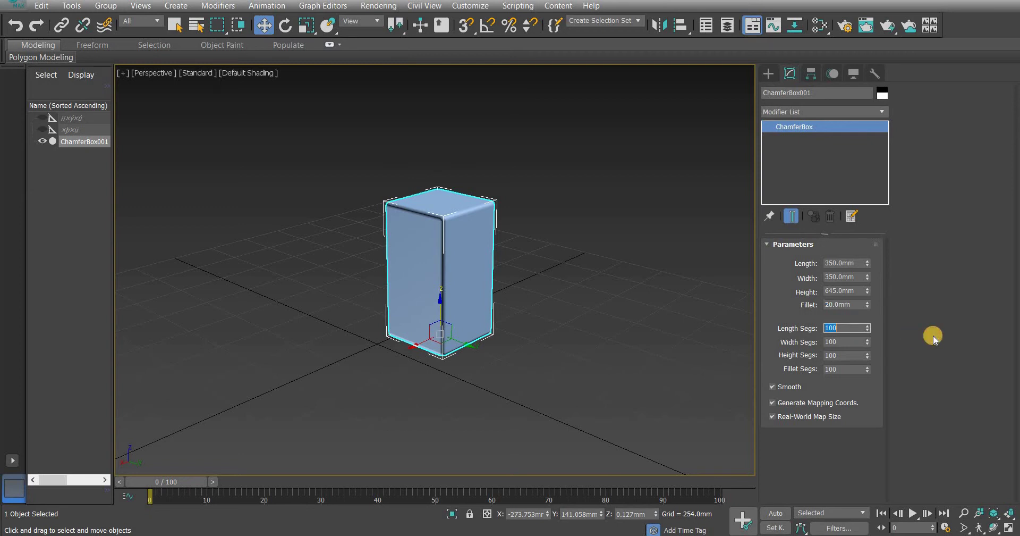
{"action": "type", "text": "100"}
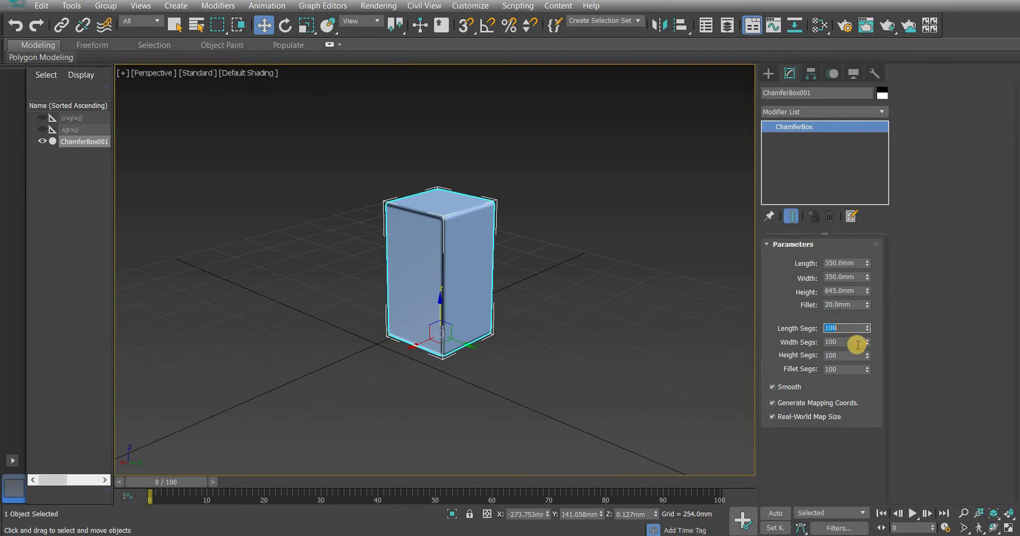
{"action": "key", "text": "Tab"}
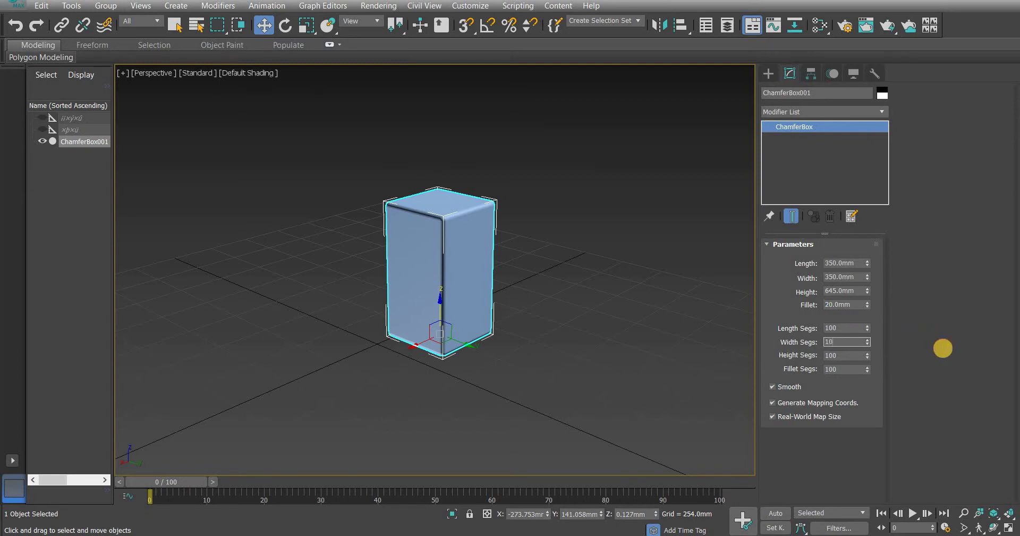
{"action": "type", "text": "00"}
{"action": "key", "text": "Return"}
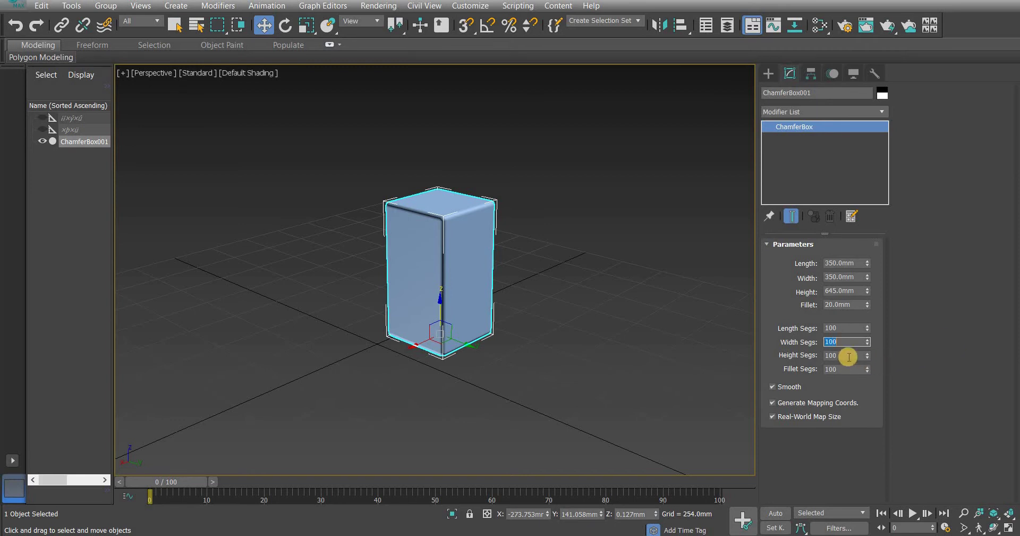
Set height and fillet segments to 100, then deselect the box
{"action": "double_click", "coordinate": [848, 356]}
{"action": "type", "text": "1"}
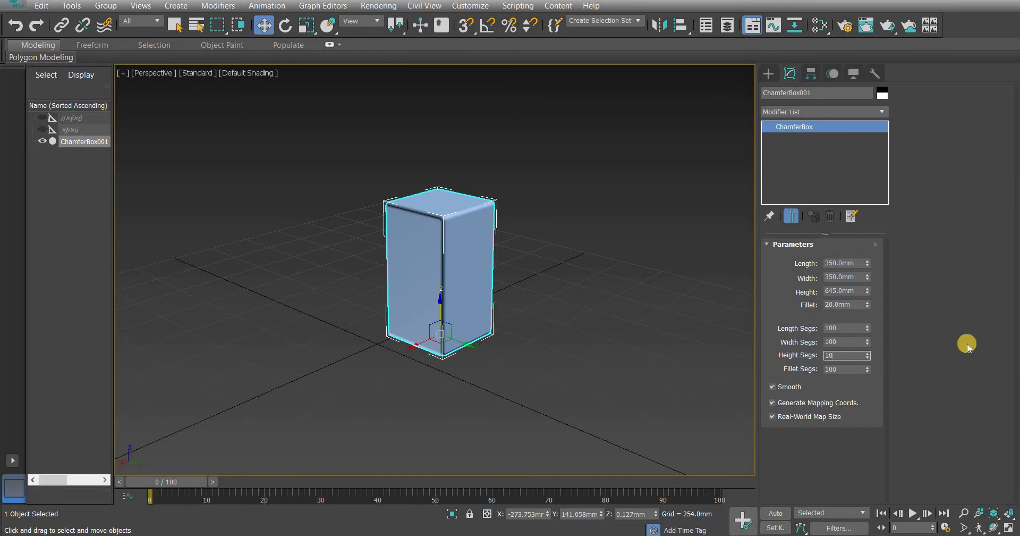
{"action": "type", "text": "0"}
{"action": "key", "text": "Return"}
{"action": "double_click", "coordinate": [854, 368]}
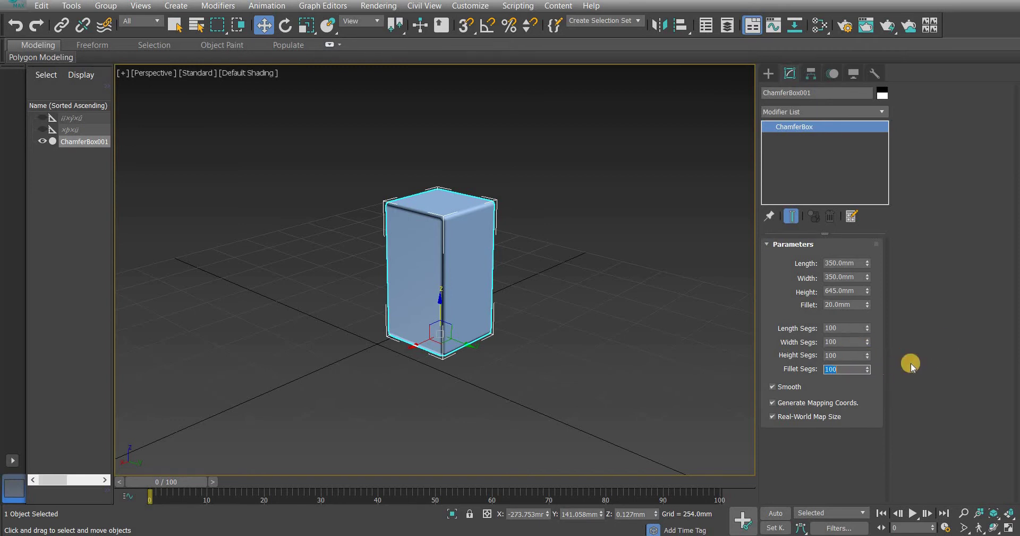
{"action": "type", "text": "10"}
{"action": "key", "text": "Return"}
{"action": "left_click", "coordinate": [549, 306]}
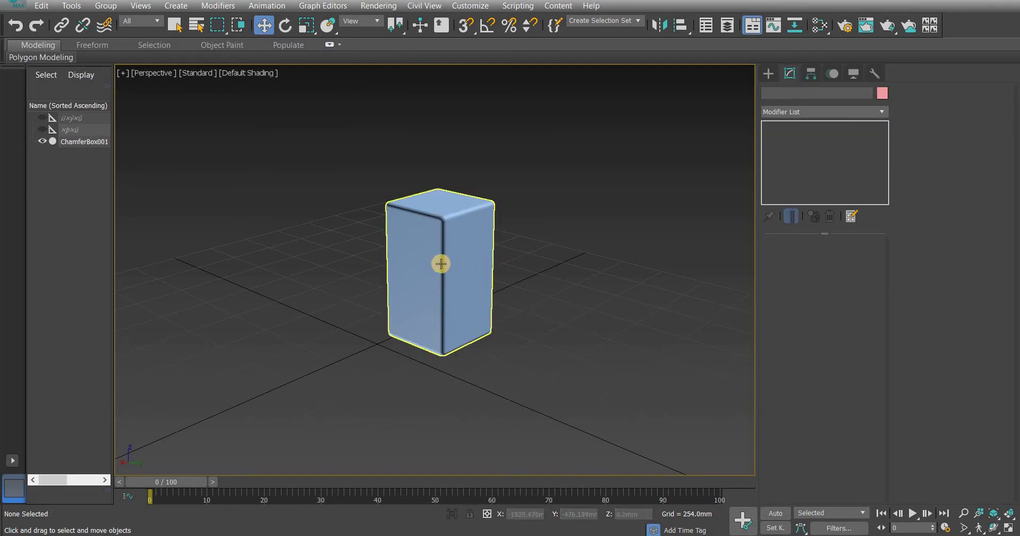
Switch to the Front view and convert ChamferBox001 to an Editable Poly
{"action": "scroll", "coordinate": [441, 264], "scroll_direction": "up", "scroll_amount": 3}
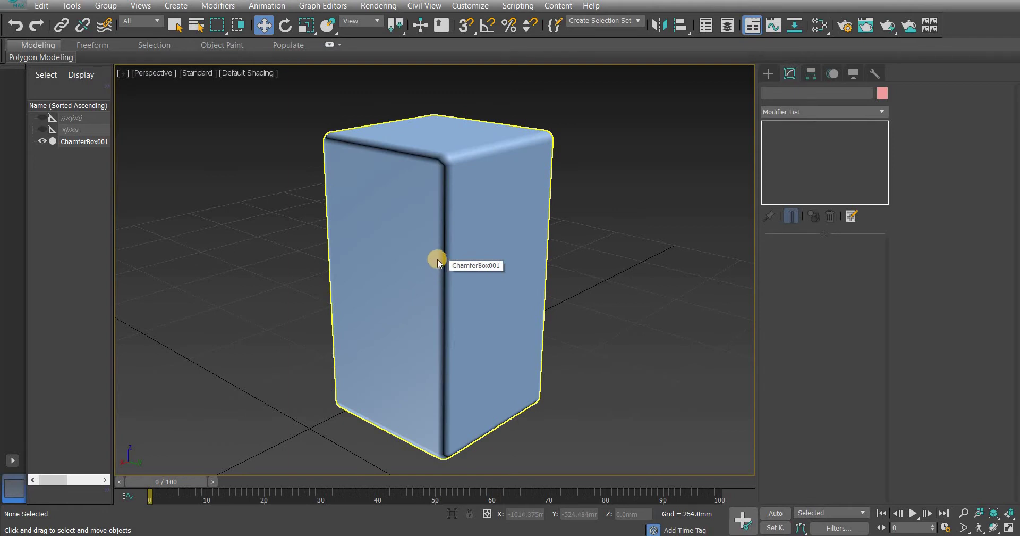
{"action": "key", "text": "f"}
{"action": "middle_click_drag", "start_coordinate": [529, 259], "coordinate": [567, 271]}
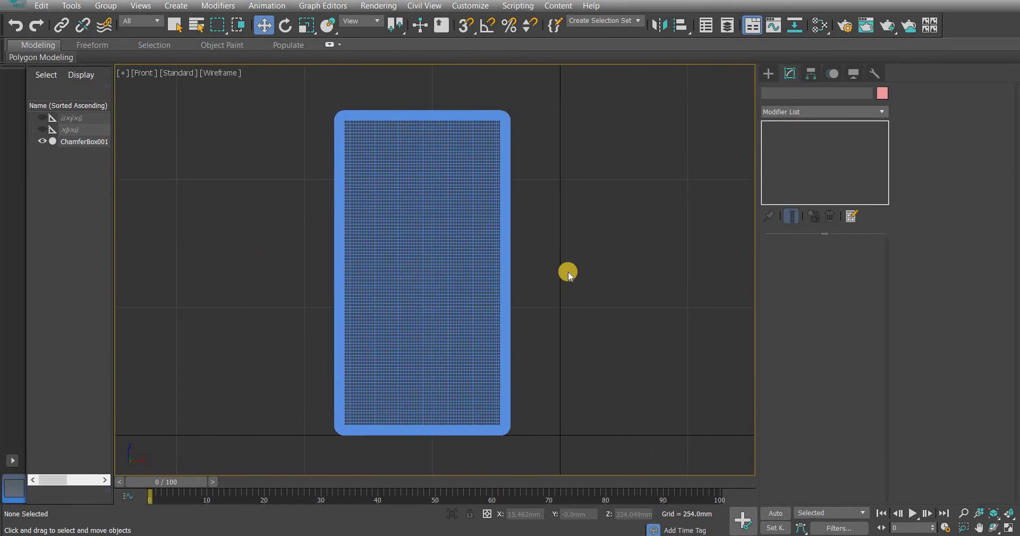
{"action": "right_click", "coordinate": [444, 258]}
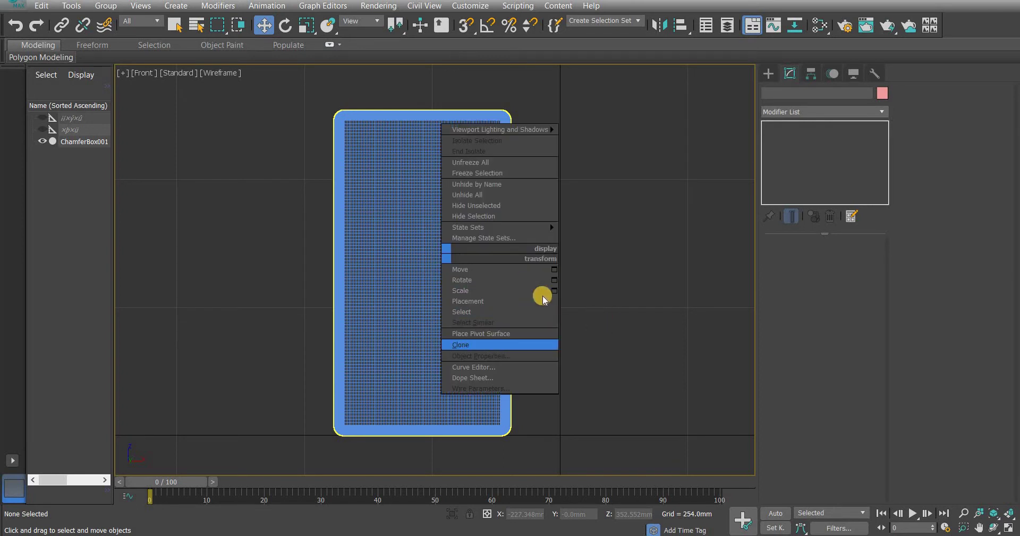
{"action": "left_click", "coordinate": [490, 290]}
{"action": "left_click", "coordinate": [490, 291]}
{"action": "right_click", "coordinate": [504, 371]}
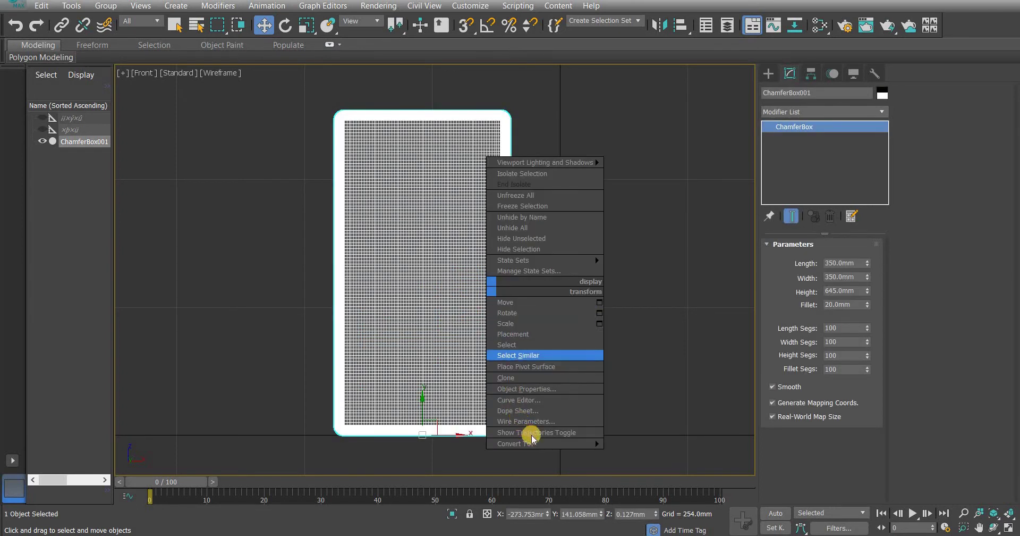
{"action": "mouse_move", "coordinate": [545, 443]}
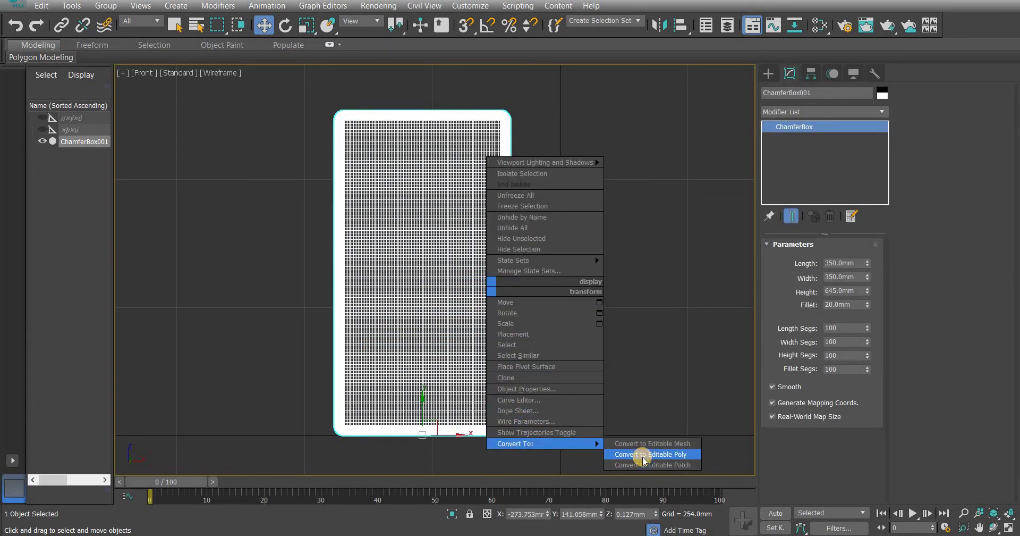
{"action": "left_click", "coordinate": [642, 455]}
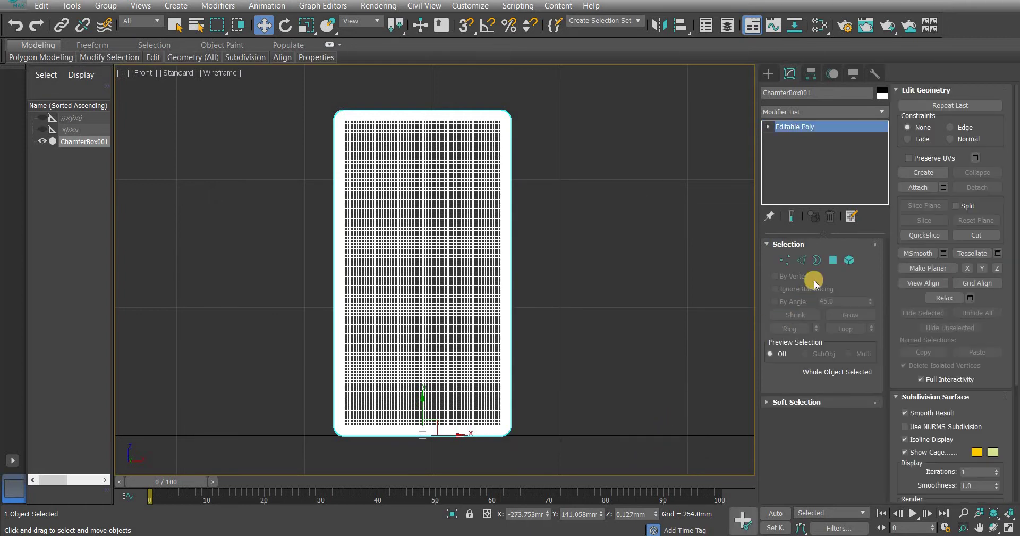
Select the box's large front and back polygons and delete them
{"action": "left_click", "coordinate": [832, 260]}
{"action": "left_click", "coordinate": [345, 117]}
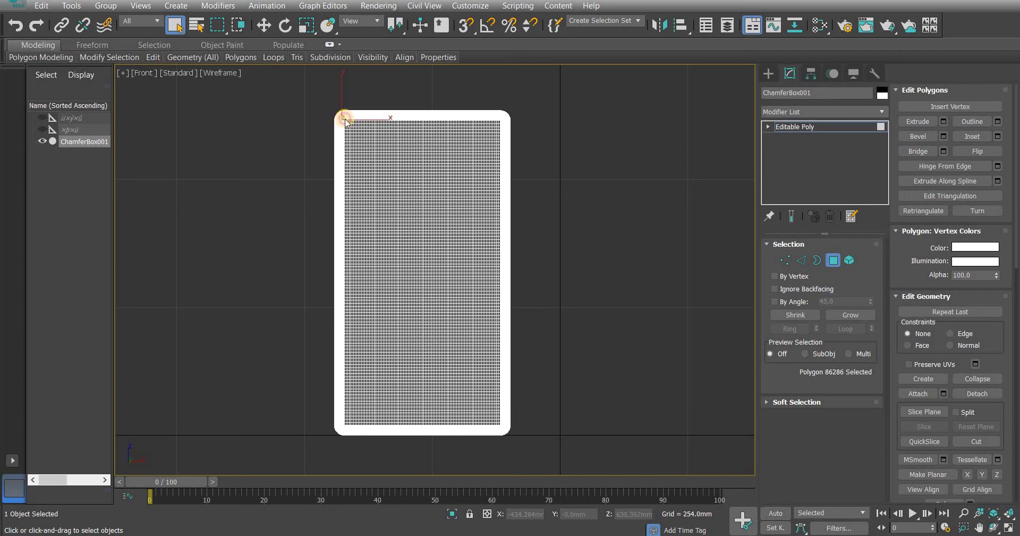
{"action": "left_click", "coordinate": [378, 178]}
{"action": "left_click_drag", "start_coordinate": [377, 178], "coordinate": [505, 429]}
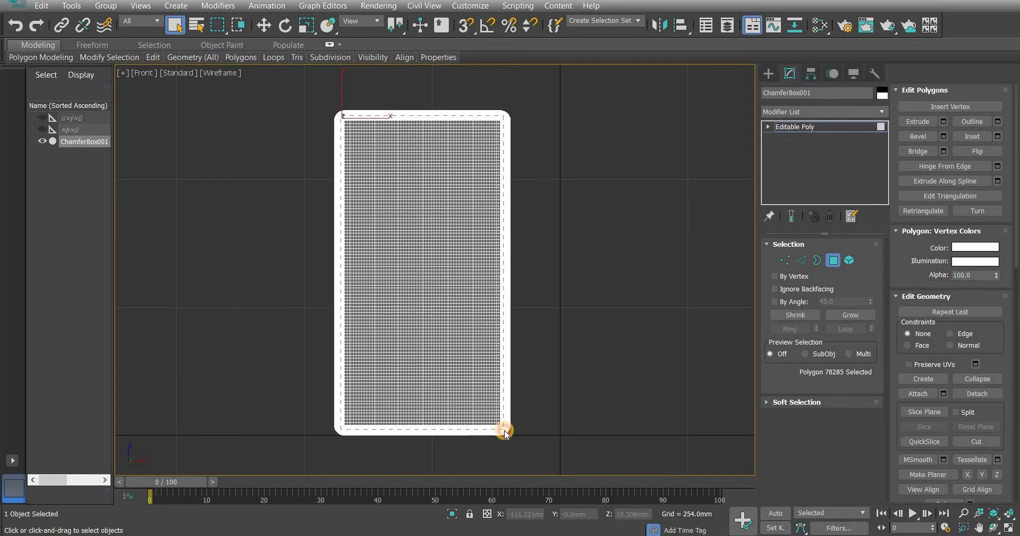
{"action": "left_click", "coordinate": [505, 432]}
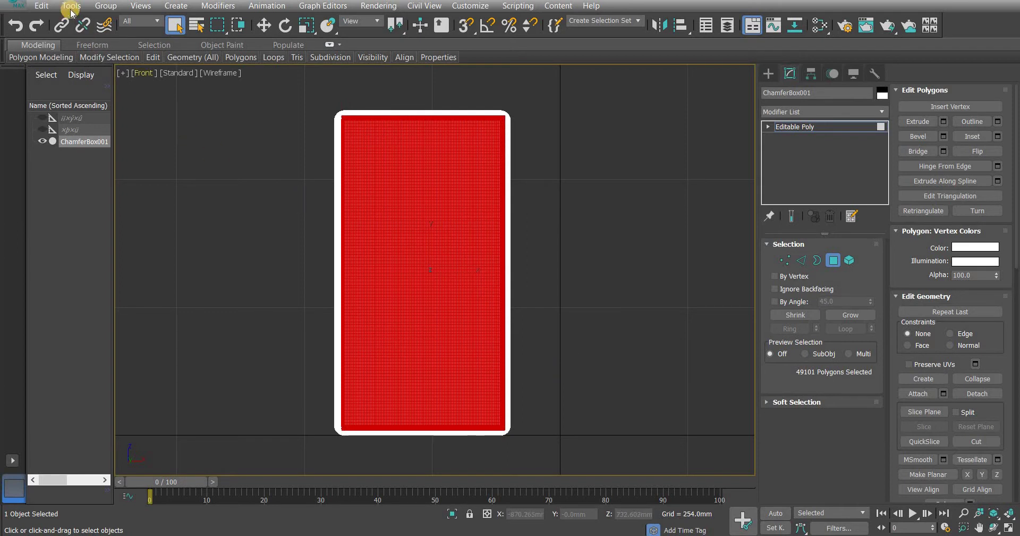
{"action": "left_click", "coordinate": [42, 6]}
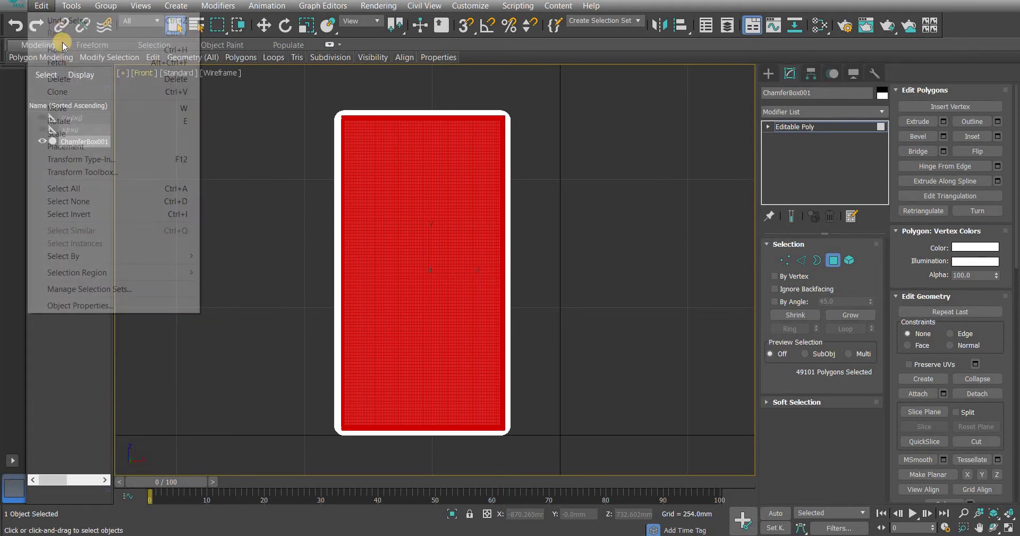
{"action": "left_click", "coordinate": [68, 77]}
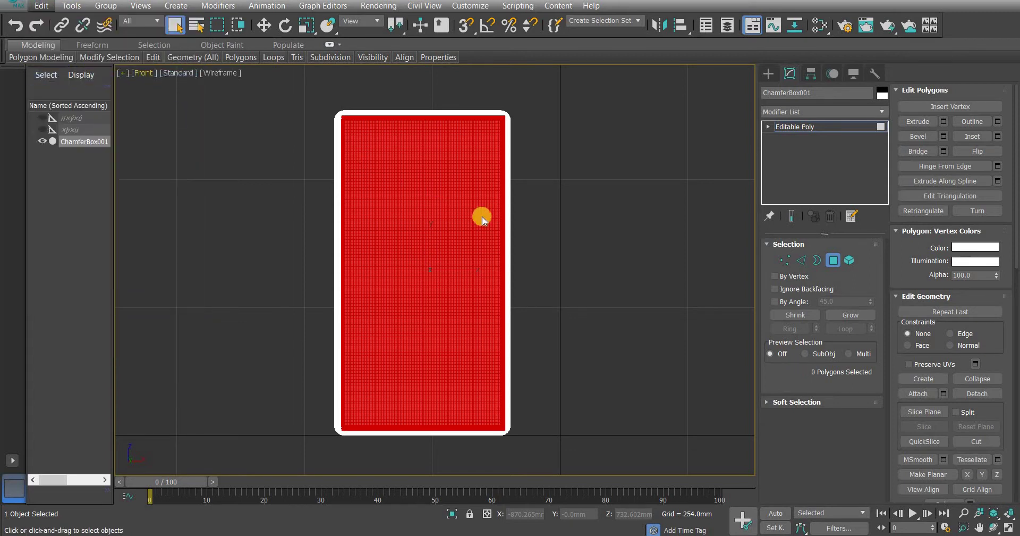
{"action": "left_click", "coordinate": [831, 262]}
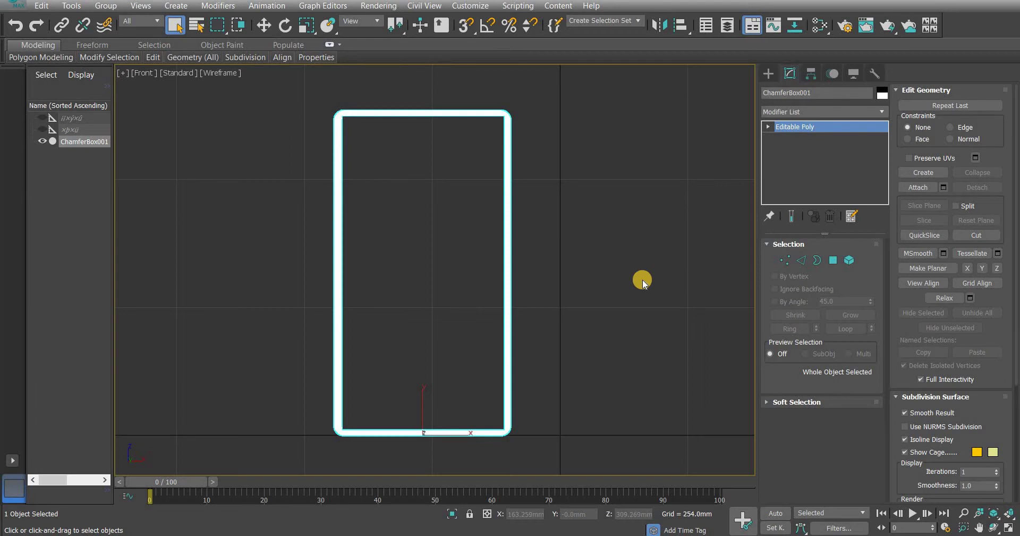
In Top view, draw a flat chamfer box slab over the frame, then return to Perspective
{"action": "key", "text": "t"}
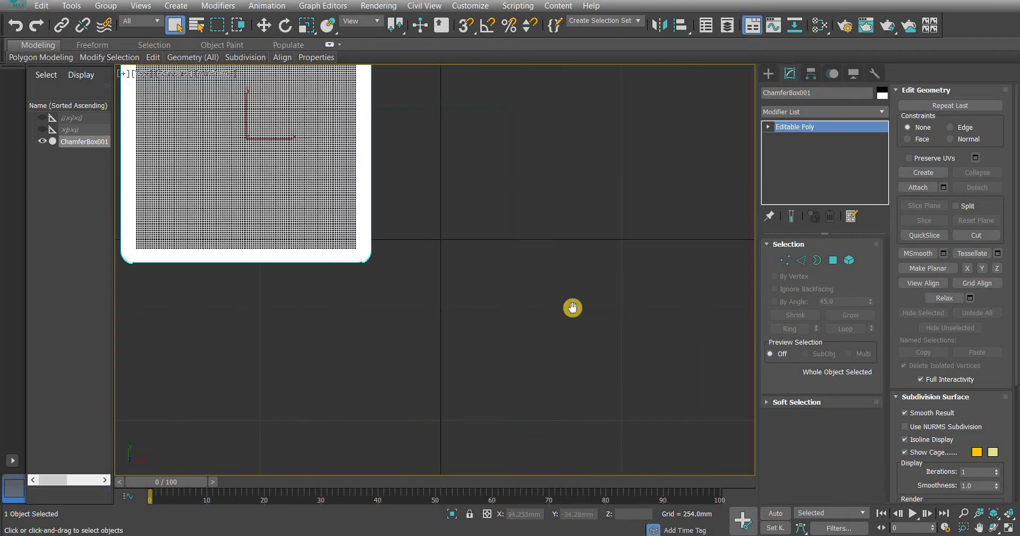
{"action": "middle_click_drag", "start_coordinate": [574, 307], "coordinate": [701, 433]}
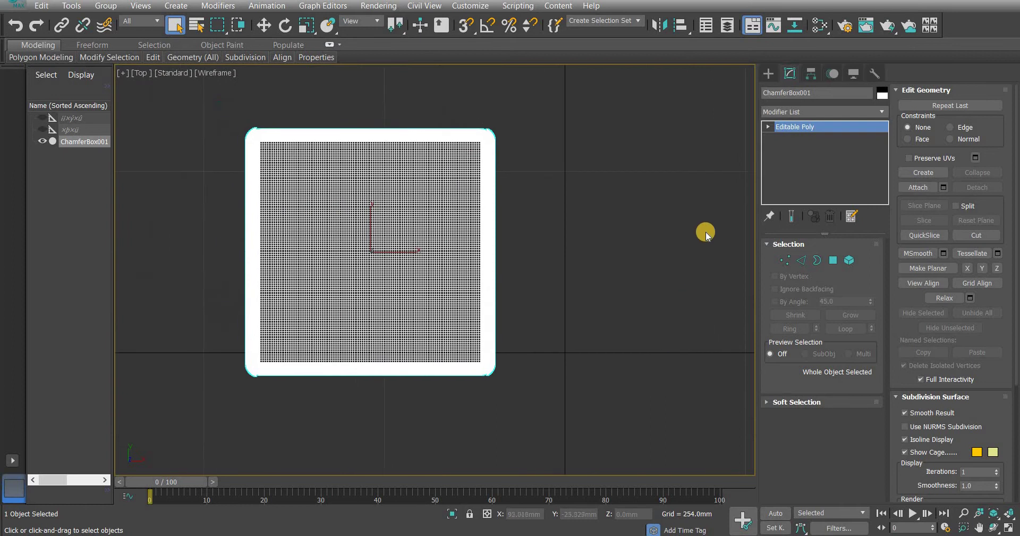
{"action": "left_click", "coordinate": [768, 74]}
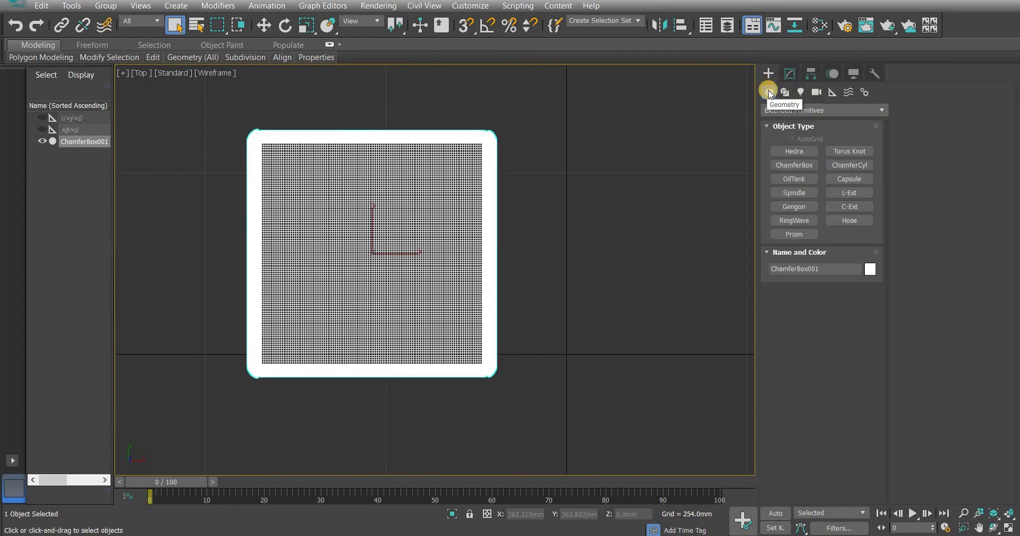
{"action": "left_click", "coordinate": [795, 165]}
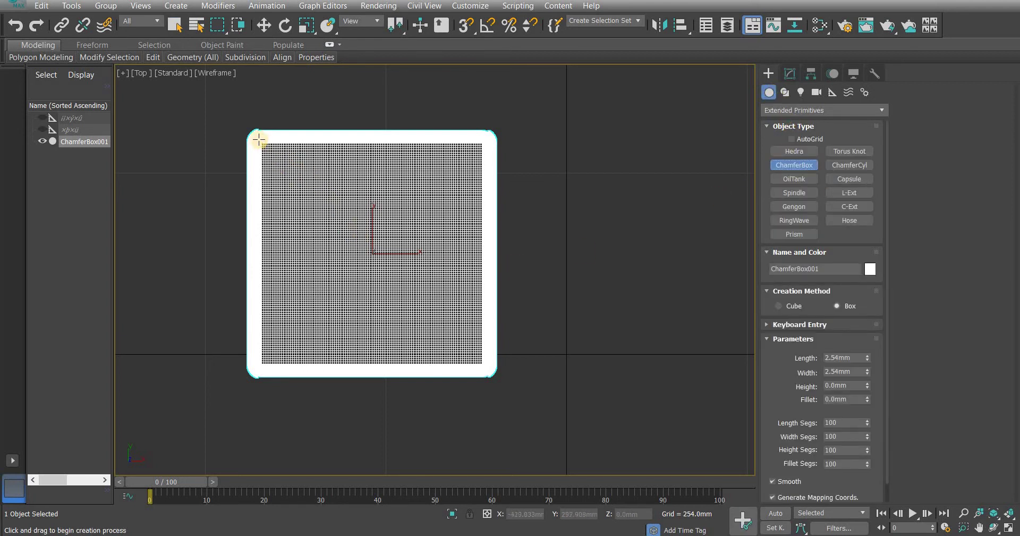
{"action": "mouse_move", "coordinate": [256, 137]}
{"action": "left_mouse_down"}
{"action": "mouse_move", "coordinate": [470, 367]}
{"action": "mouse_move", "coordinate": [487, 368]}
{"action": "left_mouse_up"}
{"action": "left_click", "coordinate": [472, 325]}
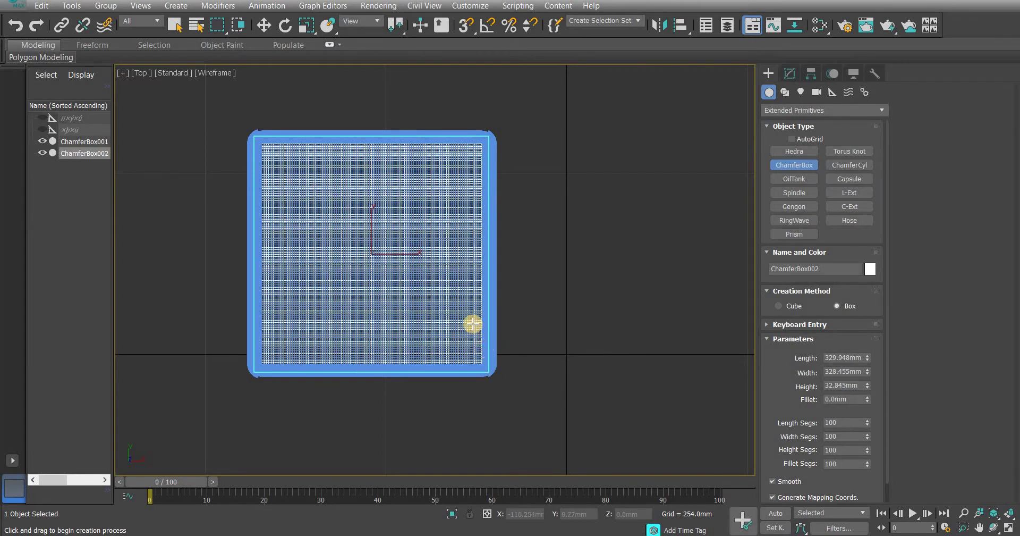
{"action": "right_click", "coordinate": [610, 273]}
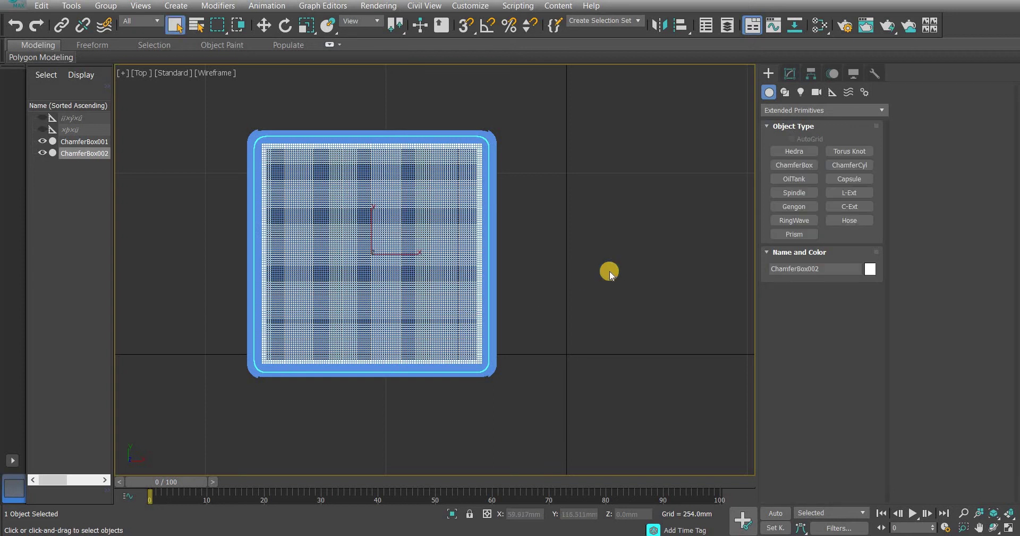
{"action": "key", "text": "p"}
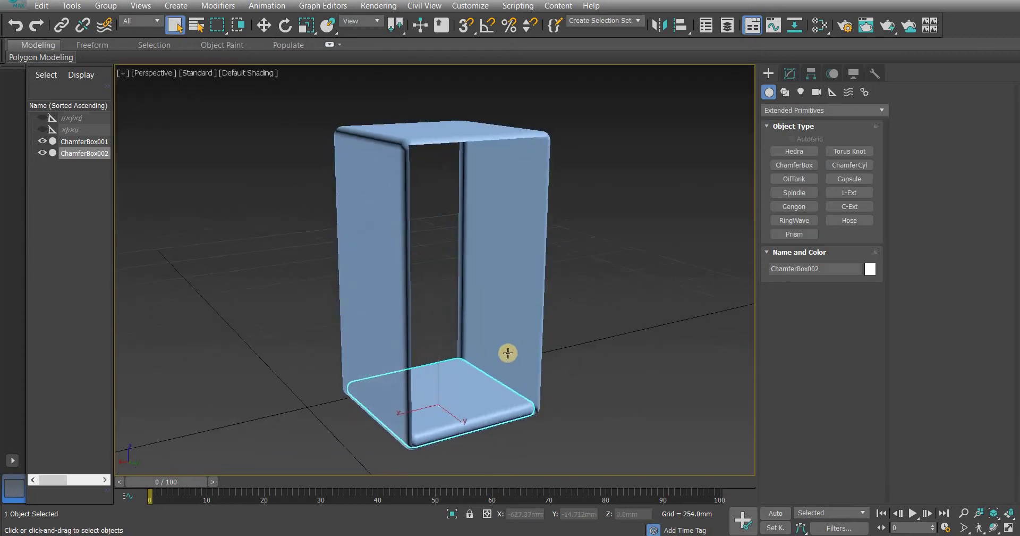
{"action": "scroll", "coordinate": [510, 367], "scroll_direction": "up", "scroll_amount": 4}
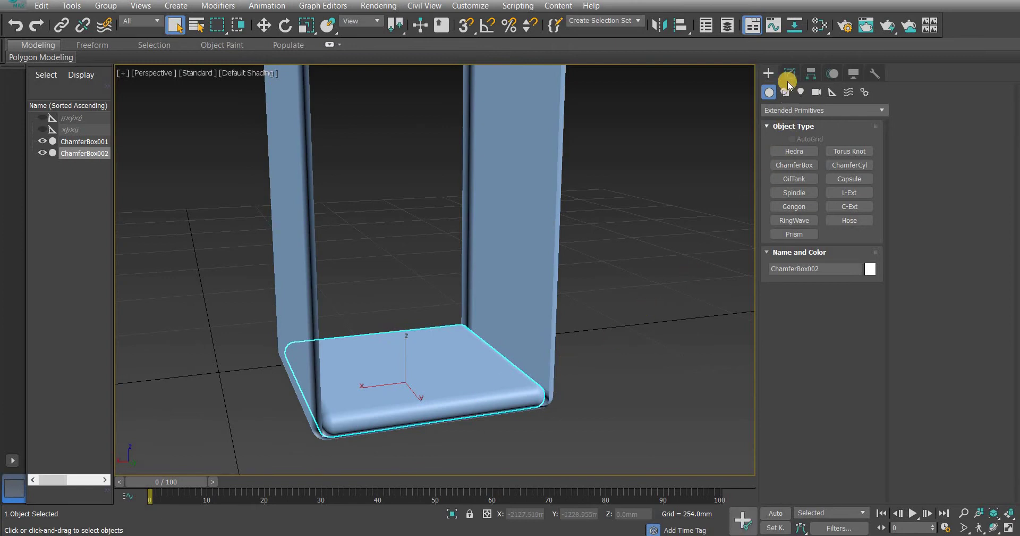
Set ChamferBox002's length to 340 mm and width to 346 mm
{"action": "left_click", "coordinate": [789, 75]}
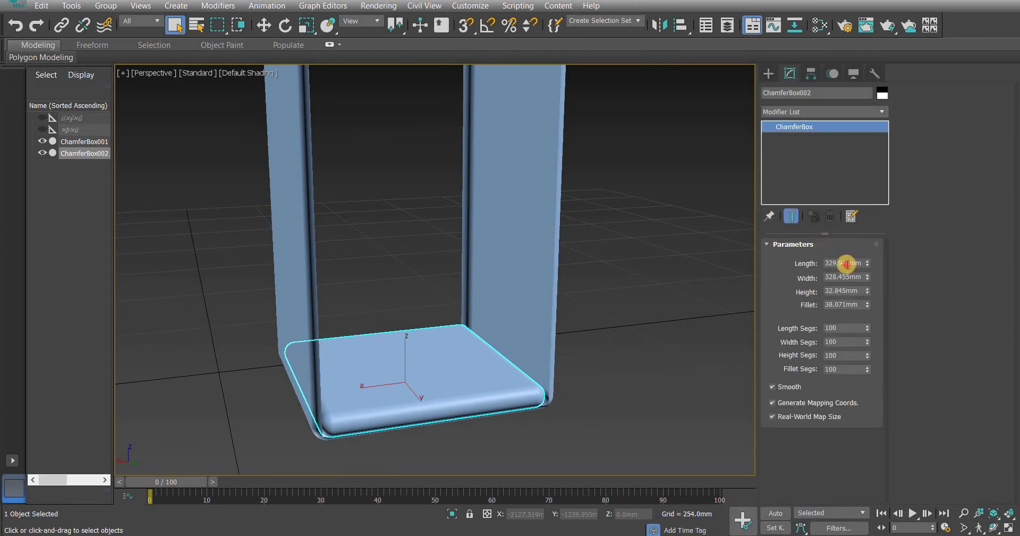
{"action": "left_click", "coordinate": [846, 263]}
{"action": "double_click", "coordinate": [846, 263]}
{"action": "key", "text": "BackSpace"}
{"action": "type", "text": "340"}
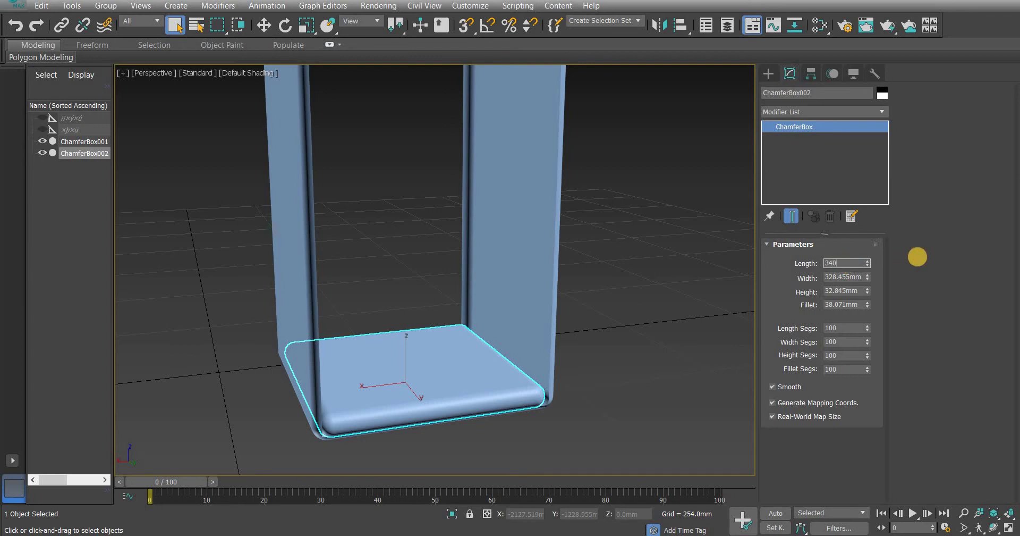
{"action": "key", "text": "Tab"}
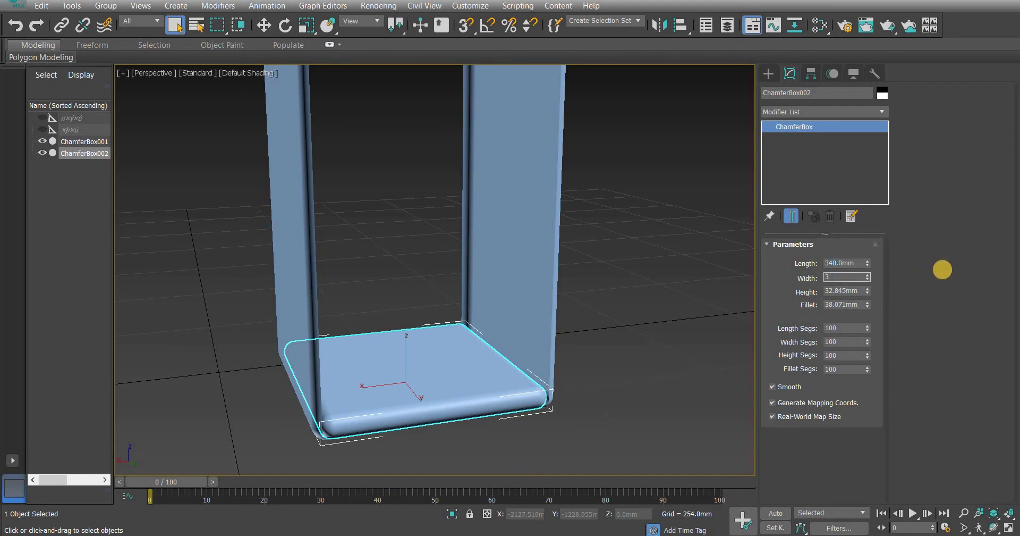
{"action": "type", "text": "46"}
{"action": "key", "text": "Return"}
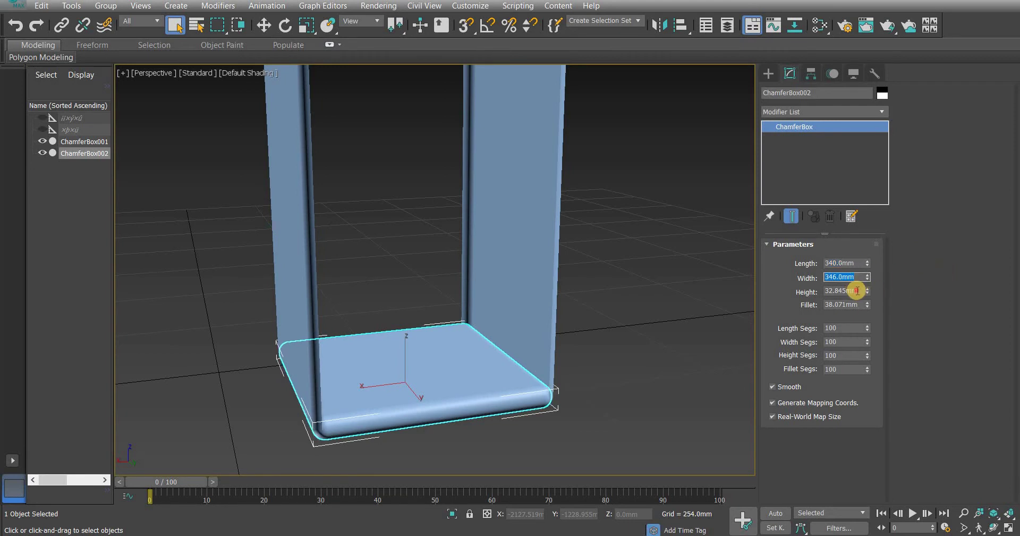
Set ChamferBox002's height to 100 mm and fillet to 30 mm
{"action": "left_click", "coordinate": [857, 290]}
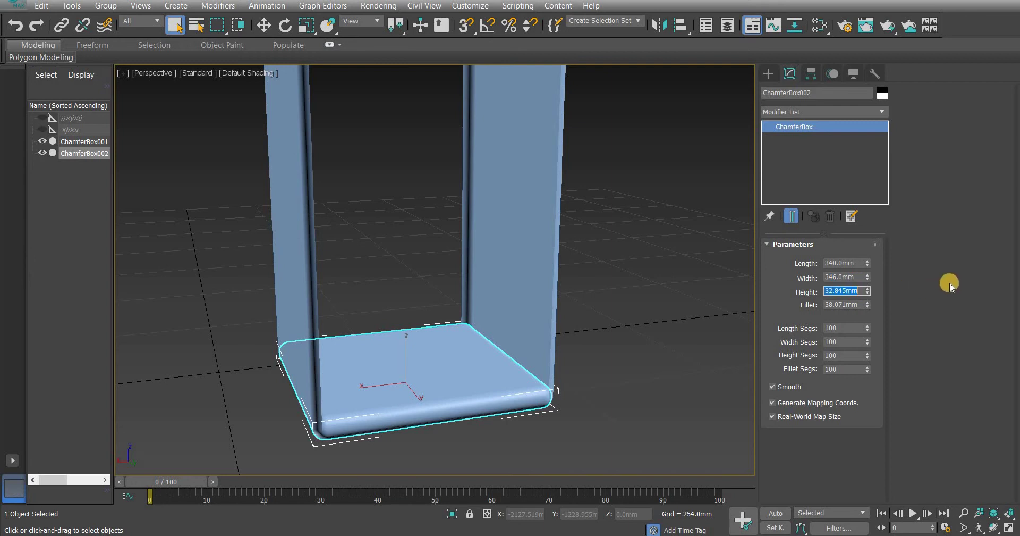
{"action": "type", "text": "100"}
{"action": "key", "text": "Return"}
{"action": "left_click", "coordinate": [844, 305]}
{"action": "type", "text": "30"}
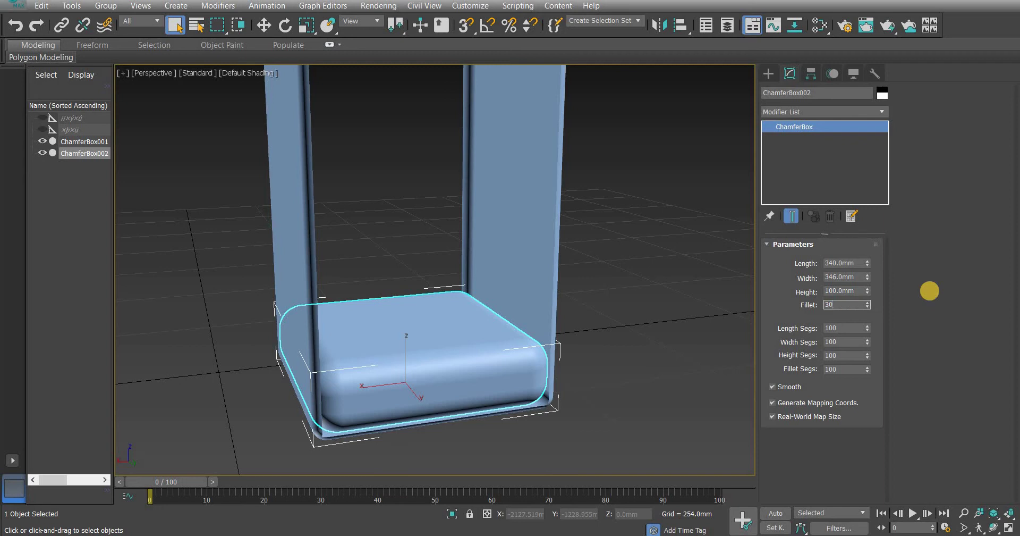
{"action": "key", "text": "Return"}
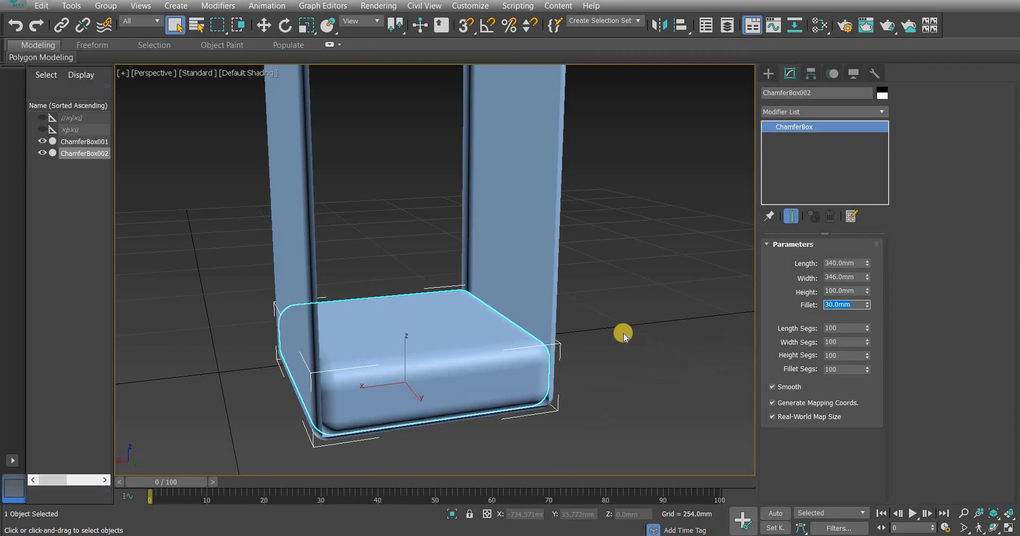
{"action": "left_click", "coordinate": [623, 332]}
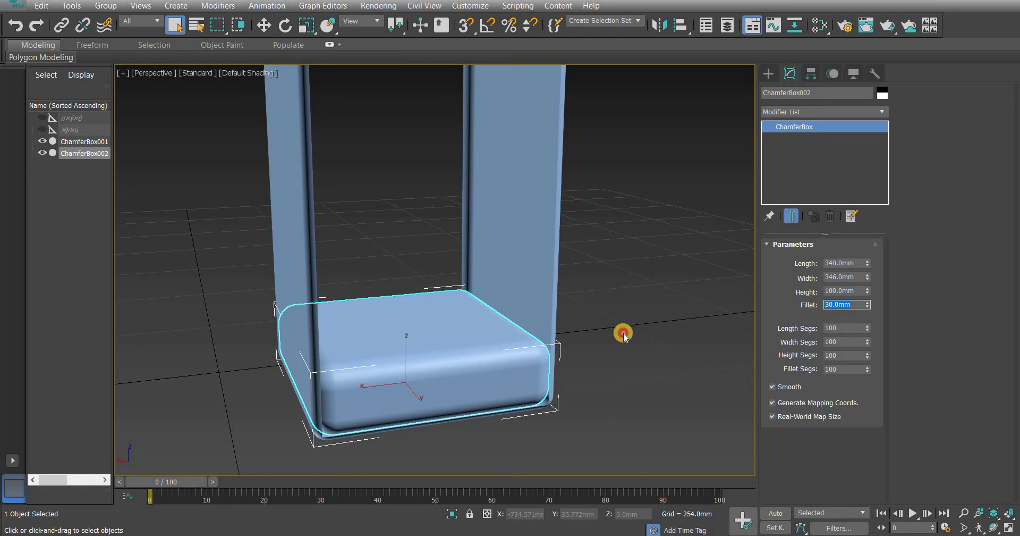
{"action": "left_click", "coordinate": [514, 364]}
Align ChamferBox002 center-to-center with ChamferBox001 on X and Y
{"action": "key", "text": "alt+a"}
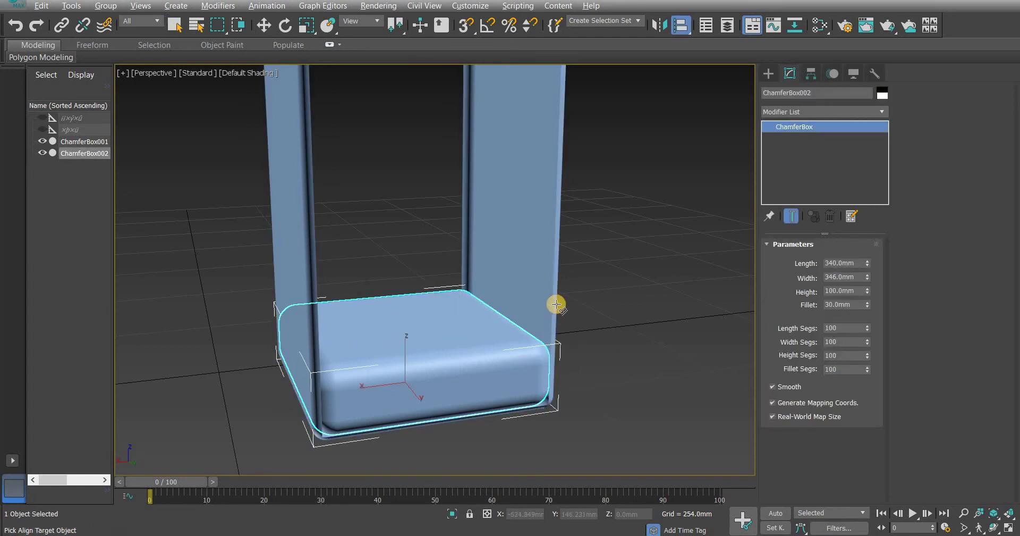
{"action": "left_click", "coordinate": [556, 303]}
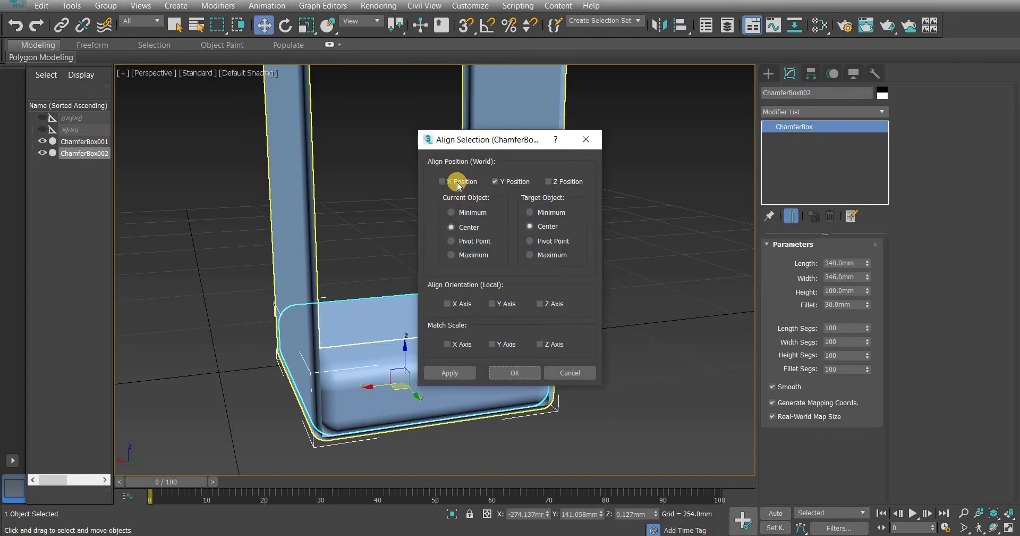
{"action": "left_click", "coordinate": [463, 186]}
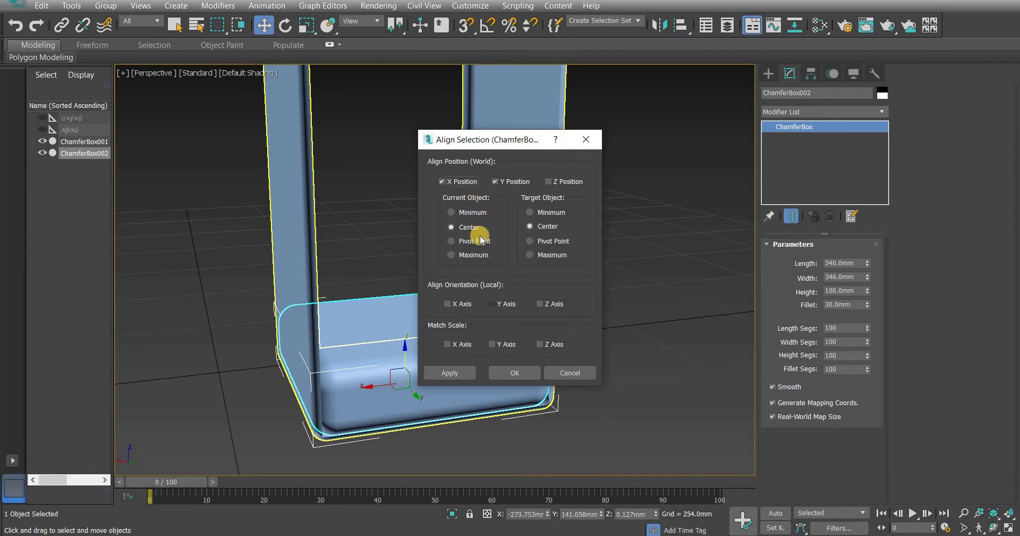
{"action": "left_click", "coordinate": [446, 372]}
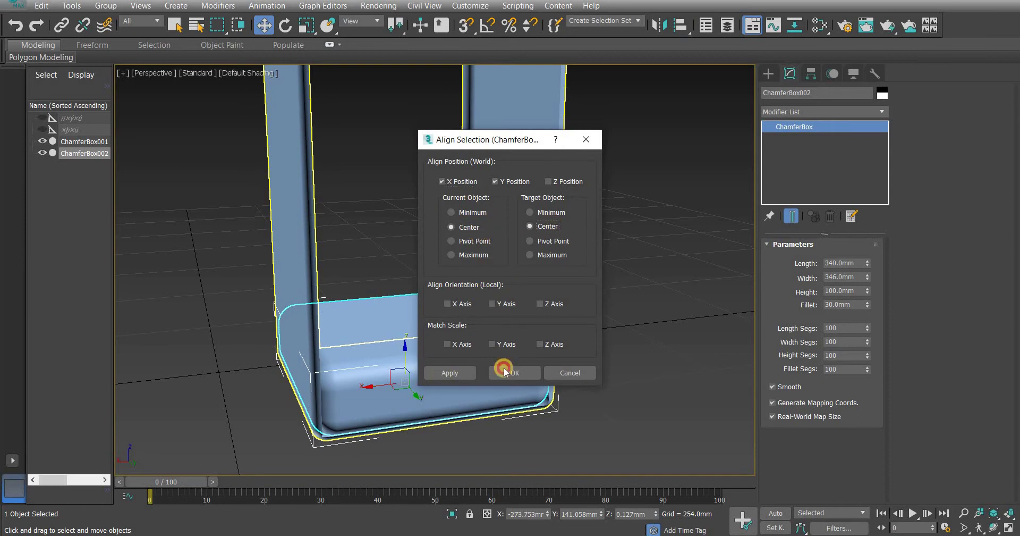
{"action": "left_click", "coordinate": [570, 373]}
{"action": "left_click", "coordinate": [645, 322]}
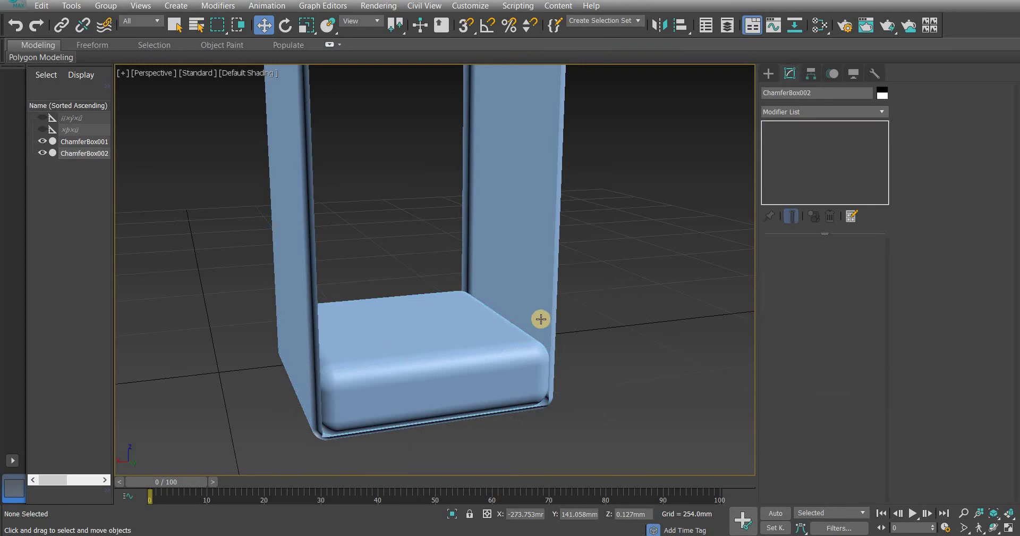
{"action": "left_click", "coordinate": [477, 366]}
{"action": "scroll", "coordinate": [475, 361], "scroll_direction": "down", "scroll_amount": 1}
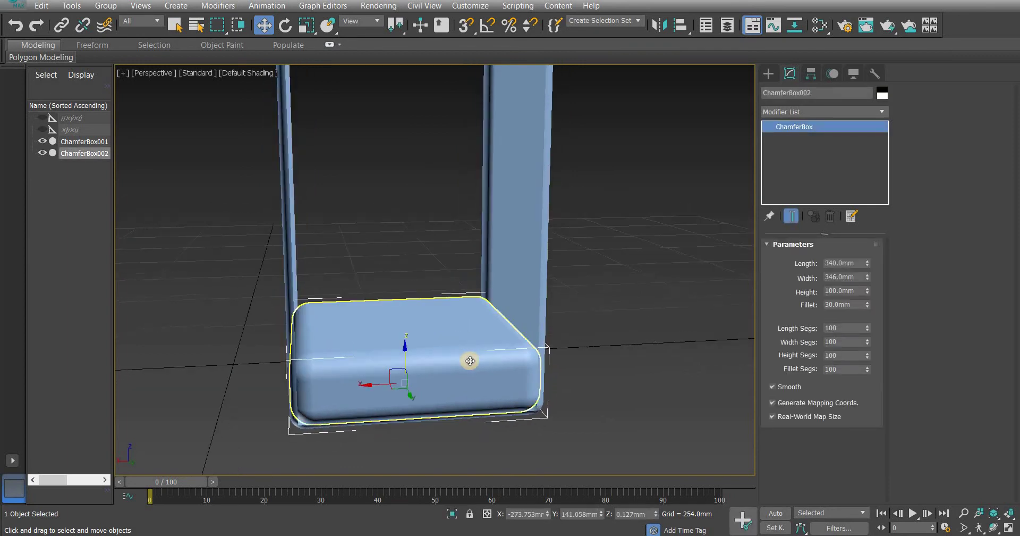
{"action": "scroll", "coordinate": [484, 359], "scroll_direction": "down", "scroll_amount": 3}
{"action": "scroll", "coordinate": [487, 357], "scroll_direction": "up", "scroll_amount": 2}
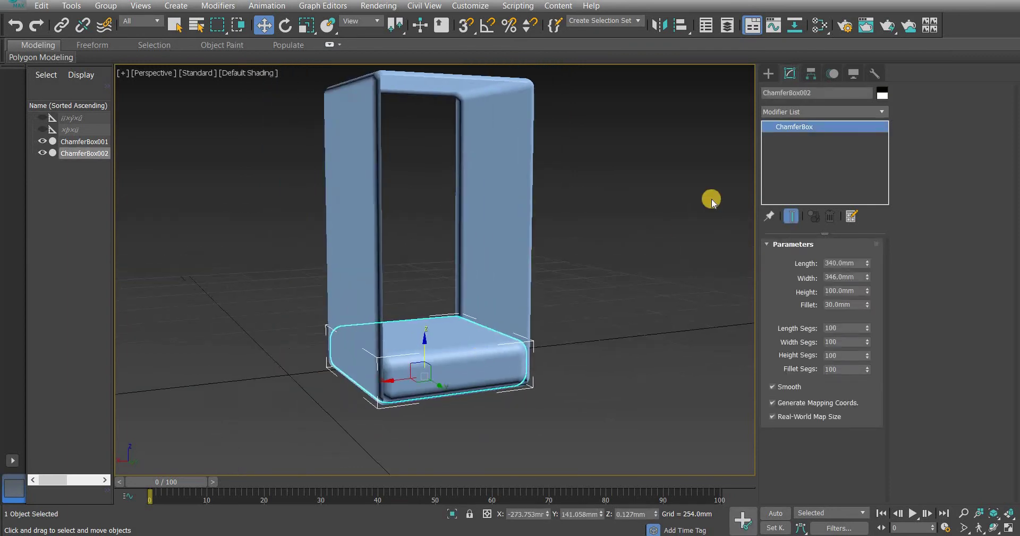
Add a Melt modifier to the seat box with Ice solidity and Amount 33
{"action": "left_click", "coordinate": [821, 111]}
{"action": "scroll", "coordinate": [843, 176], "scroll_direction": "down", "scroll_amount": 1}
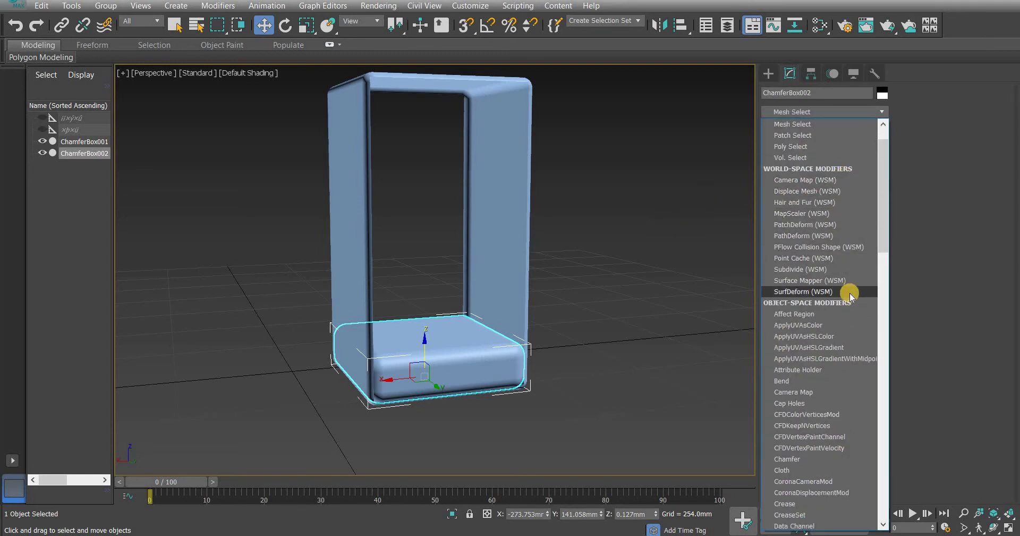
{"action": "key", "text": "m"}
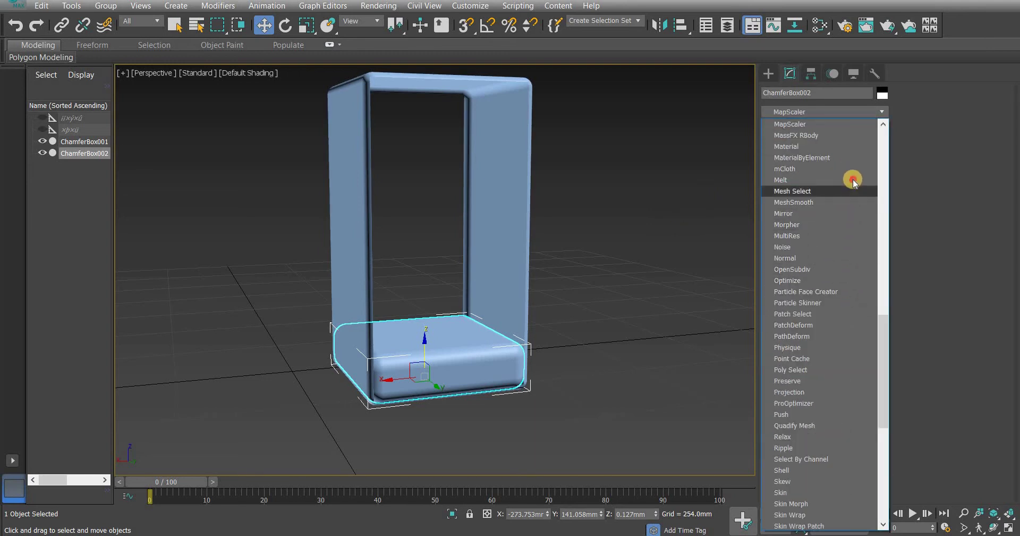
{"action": "left_click", "coordinate": [853, 180]}
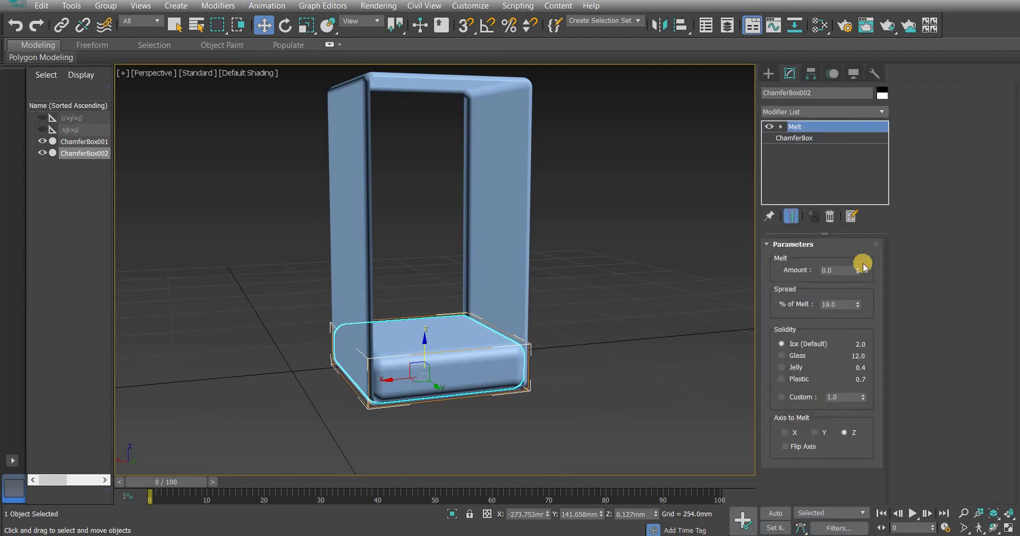
{"action": "left_click", "coordinate": [781, 367]}
{"action": "left_click", "coordinate": [798, 345]}
{"action": "left_click_drag", "start_coordinate": [858, 271], "coordinate": [851, 250]}
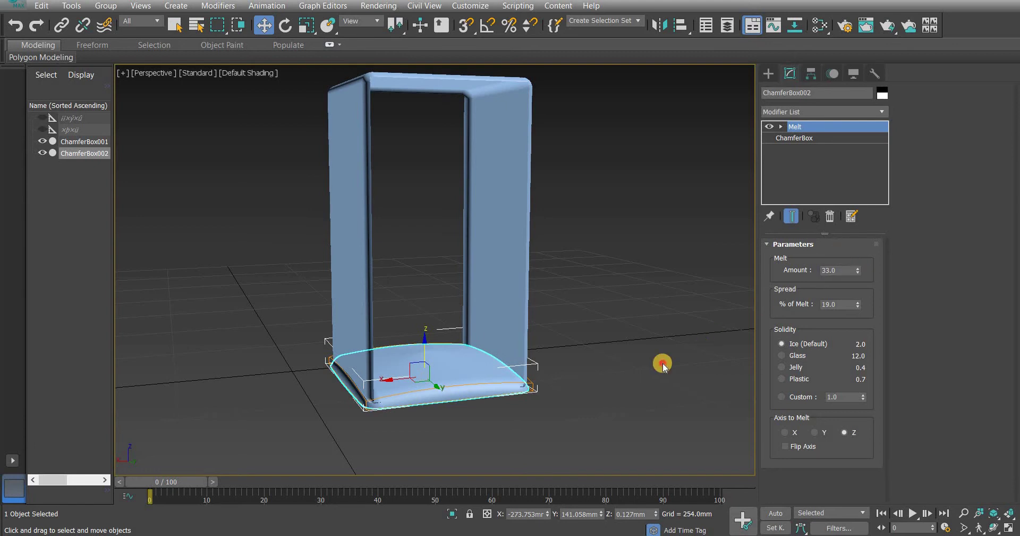
Raise the seat slightly on Z and lower the melt spread to 8.4%
{"action": "left_click", "coordinate": [479, 400]}
{"action": "scroll", "coordinate": [518, 375], "scroll_direction": "up", "scroll_amount": 3}
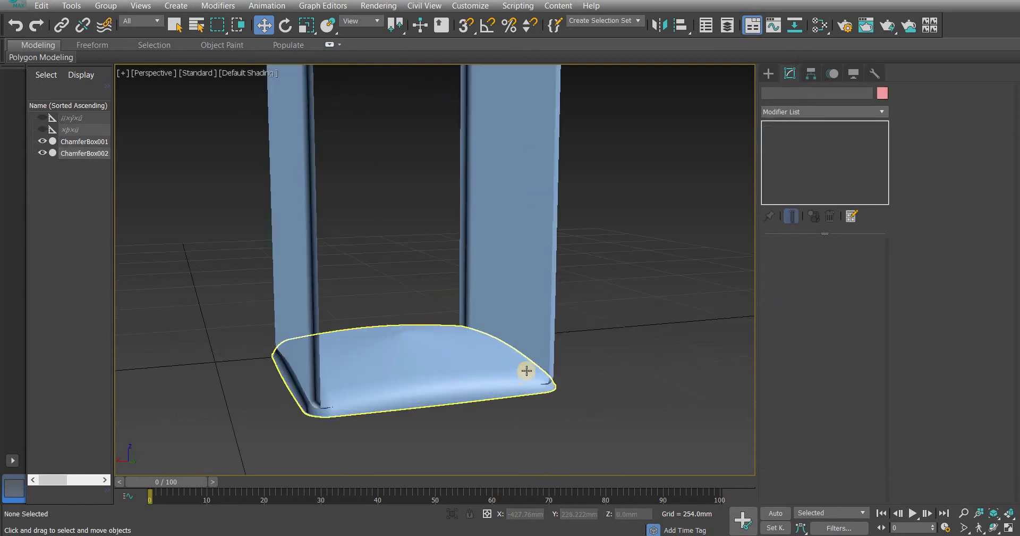
{"action": "left_click", "coordinate": [529, 370]}
{"action": "middle_click_drag", "start_coordinate": [514, 383], "coordinate": [416, 343], "text": "alt"}
{"action": "left_click_drag", "start_coordinate": [404, 334], "coordinate": [402, 332]}
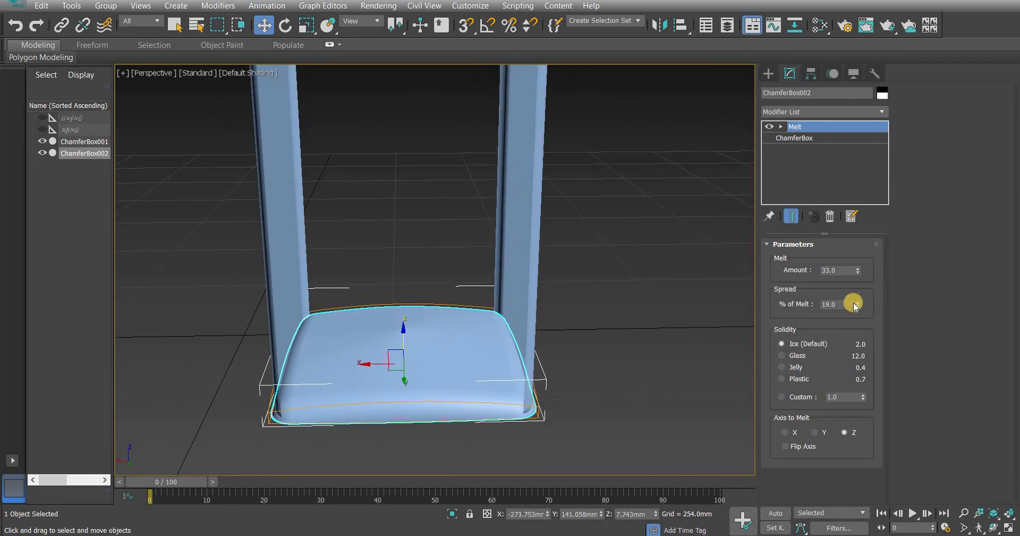
{"action": "left_click_drag", "start_coordinate": [857, 306], "coordinate": [846, 364]}
Nudge the seat a little higher and orbit to view the whole frame
{"action": "left_click", "coordinate": [636, 324]}
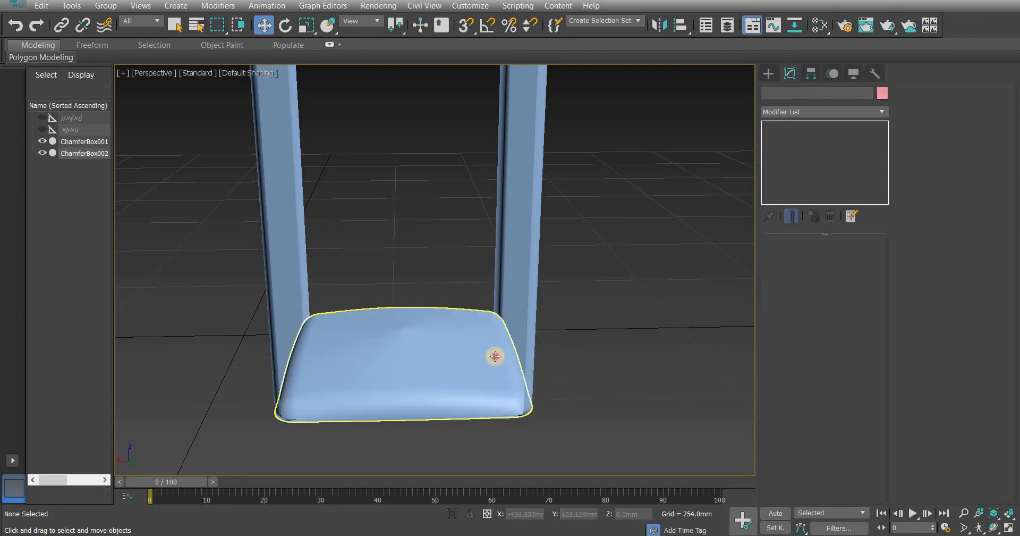
{"action": "left_click", "coordinate": [424, 343]}
{"action": "left_click_drag", "start_coordinate": [401, 334], "coordinate": [417, 340]}
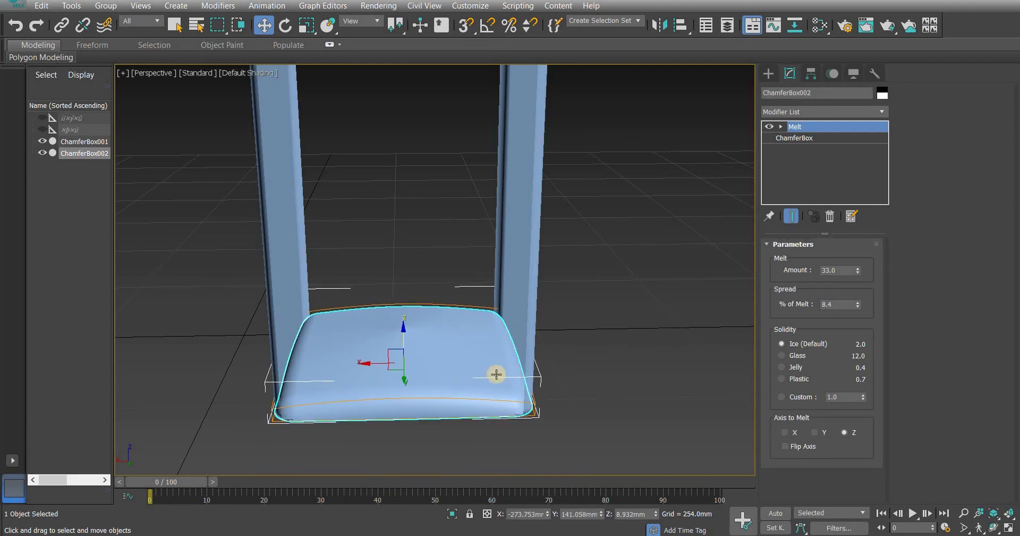
{"action": "left_click", "coordinate": [494, 372]}
{"action": "left_click", "coordinate": [494, 372]}
{"action": "middle_click_drag", "start_coordinate": [472, 365], "coordinate": [623, 335], "text": "alt"}
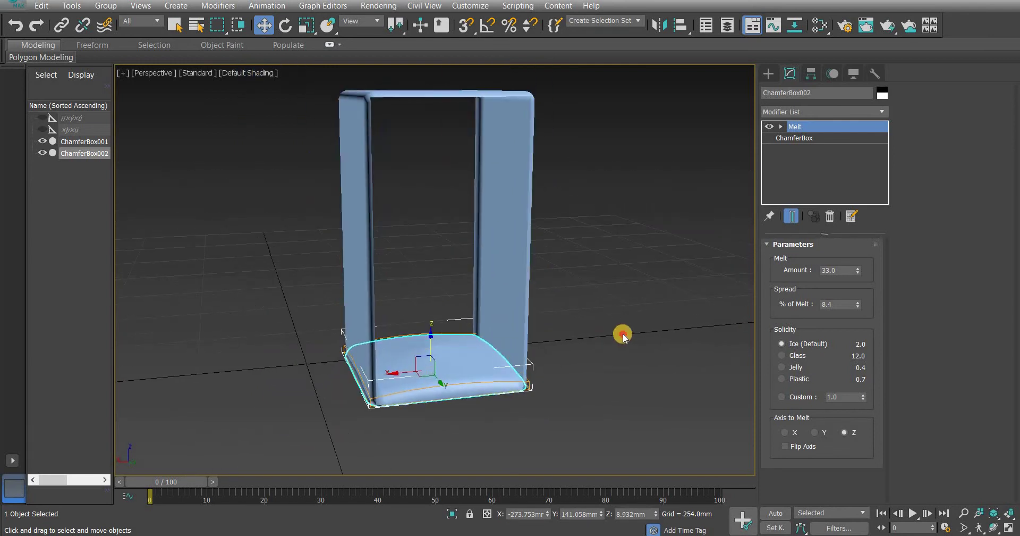
{"action": "left_click", "coordinate": [622, 333]}
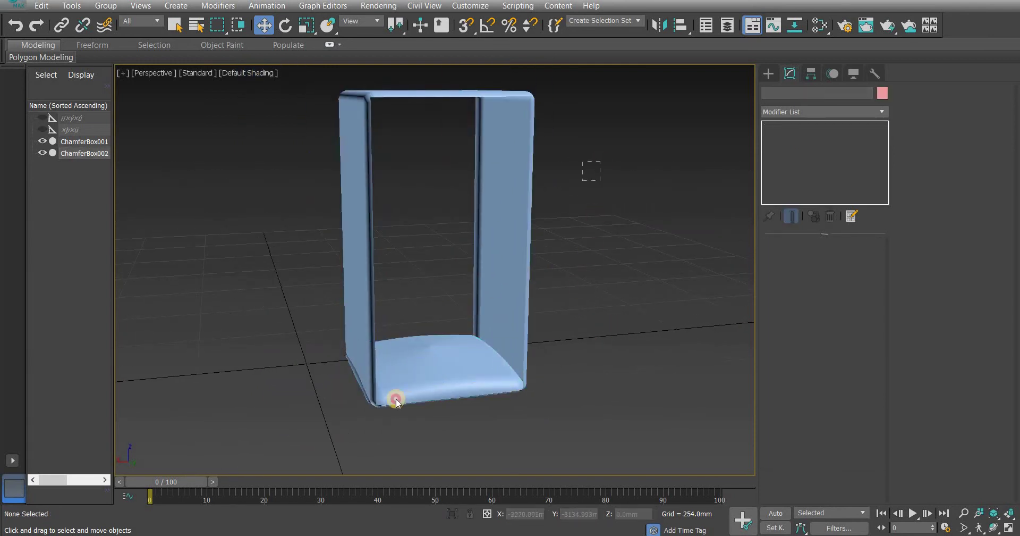
Add a Twist modifier to both chamfer boxes with a 175° angle
{"action": "left_click_drag", "start_coordinate": [360, 415], "coordinate": [381, 388]}
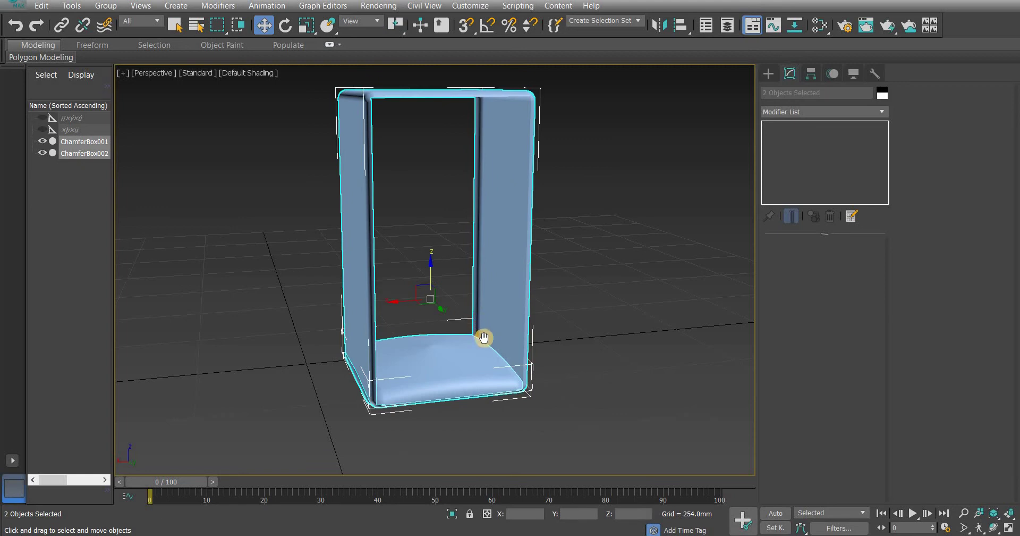
{"action": "left_click", "coordinate": [856, 111]}
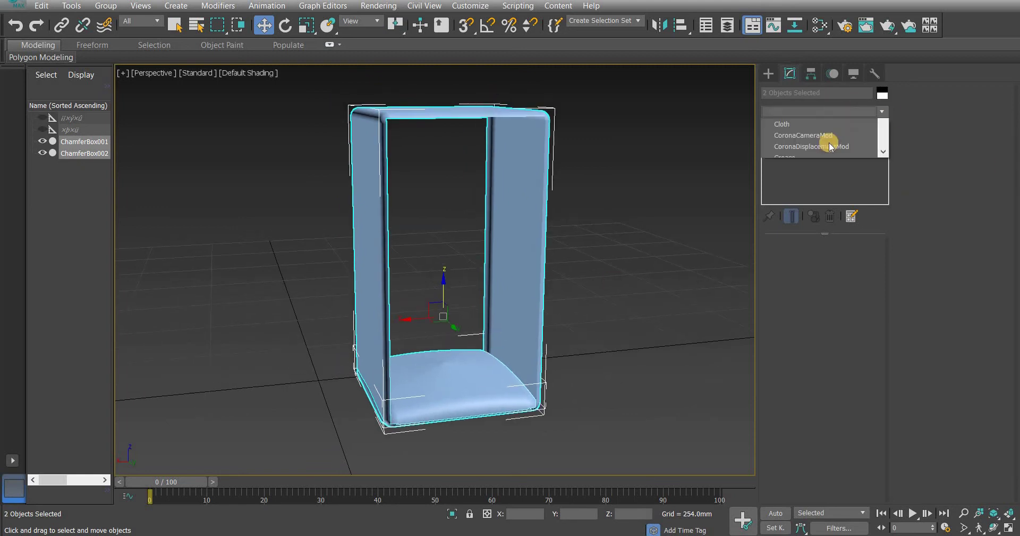
{"action": "scroll", "coordinate": [839, 209], "scroll_direction": "down", "scroll_amount": 15}
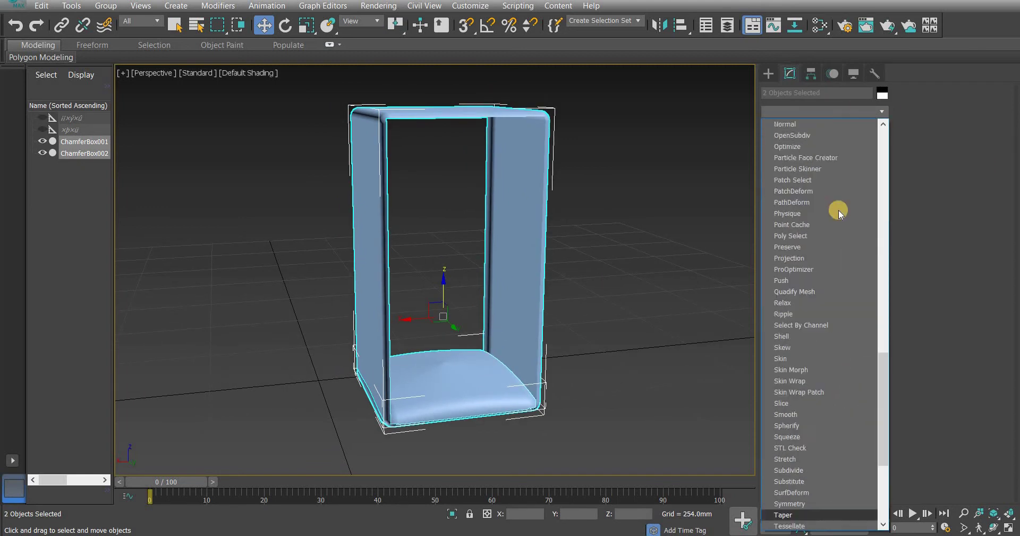
{"action": "scroll", "coordinate": [845, 266], "scroll_direction": "down", "scroll_amount": 10}
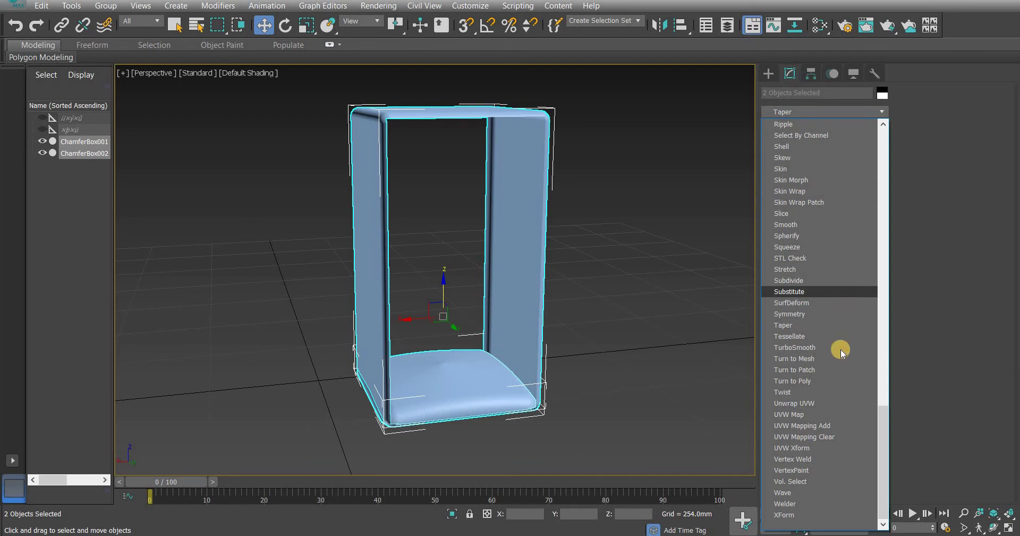
{"action": "left_click", "coordinate": [852, 393]}
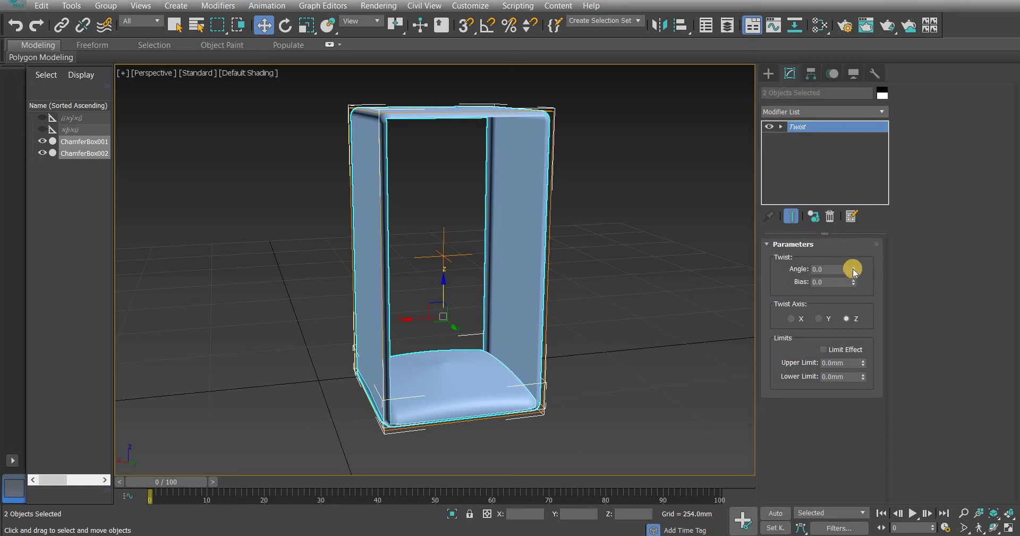
{"action": "mouse_move", "coordinate": [853, 269]}
{"action": "left_mouse_down"}
{"action": "mouse_move", "coordinate": [839, 173]}
{"action": "mouse_move", "coordinate": [845, 81]}
{"action": "left_mouse_up"}
Orbit around the twisted stand to inspect the result
{"action": "left_click", "coordinate": [646, 258]}
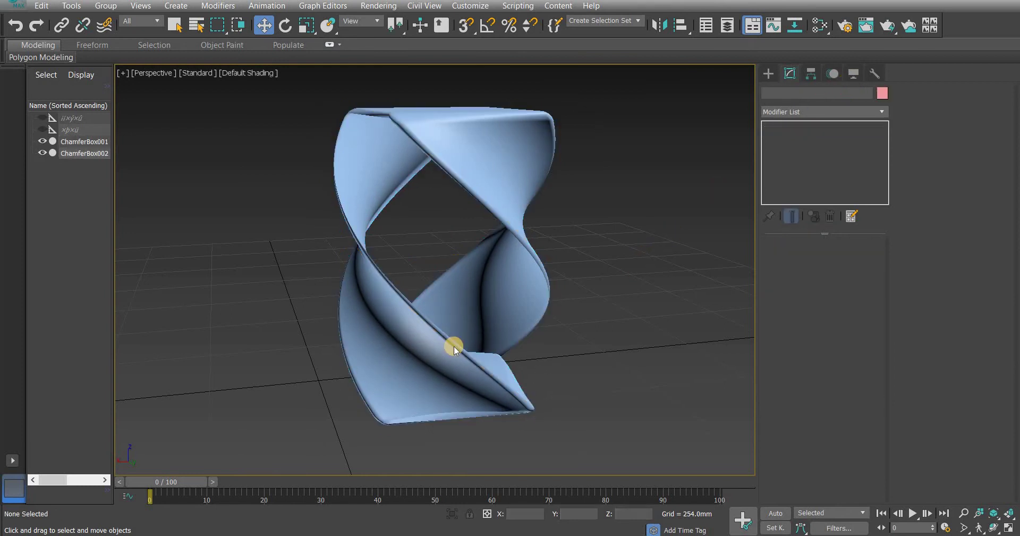
{"action": "left_click", "coordinate": [470, 350]}
{"action": "mouse_move", "coordinate": [470, 350]}
{"action": "middle_mouse_down", "text": "alt"}
{"action": "mouse_move", "coordinate": [371, 358]}
{"action": "mouse_move", "coordinate": [563, 344]}
{"action": "mouse_move", "coordinate": [467, 330]}
{"action": "mouse_move", "coordinate": [452, 338]}
{"action": "mouse_move", "coordinate": [481, 317]}
{"action": "mouse_move", "coordinate": [553, 317]}
{"action": "middle_mouse_up", "text": "alt"}
{"action": "left_click", "coordinate": [387, 323], "text": "alt"}
{"action": "left_click", "coordinate": [442, 314]}
{"action": "scroll", "coordinate": [452, 339], "scroll_direction": "down", "scroll_amount": 3}
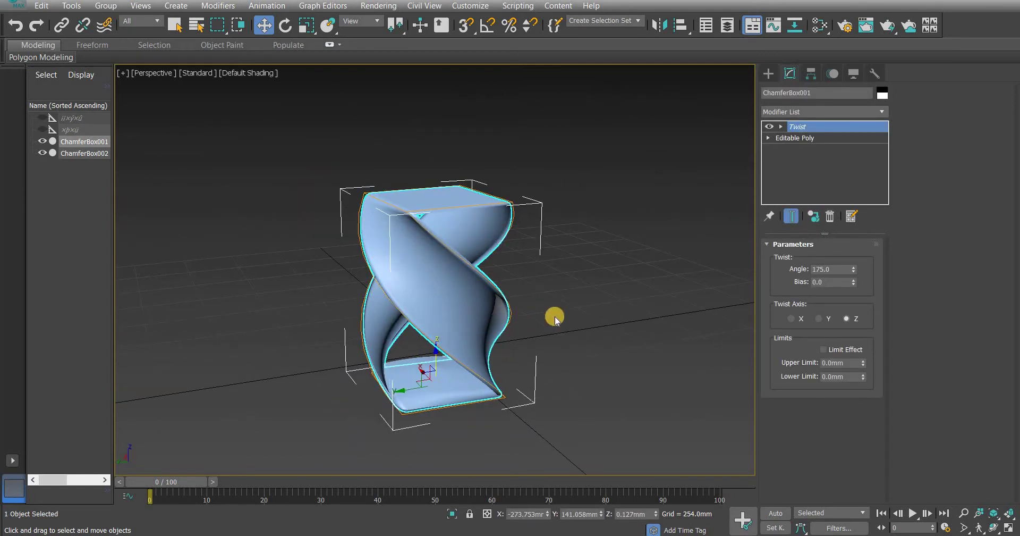
Set the production renderer to CoronaRenderer in Render Setup and close the window
{"action": "left_click", "coordinate": [376, 8]}
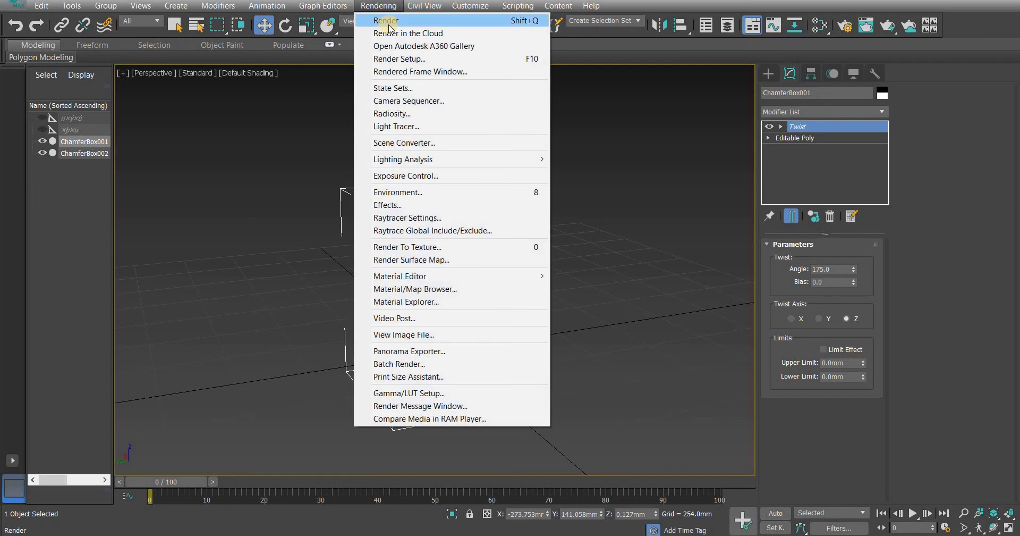
{"action": "left_click", "coordinate": [396, 59]}
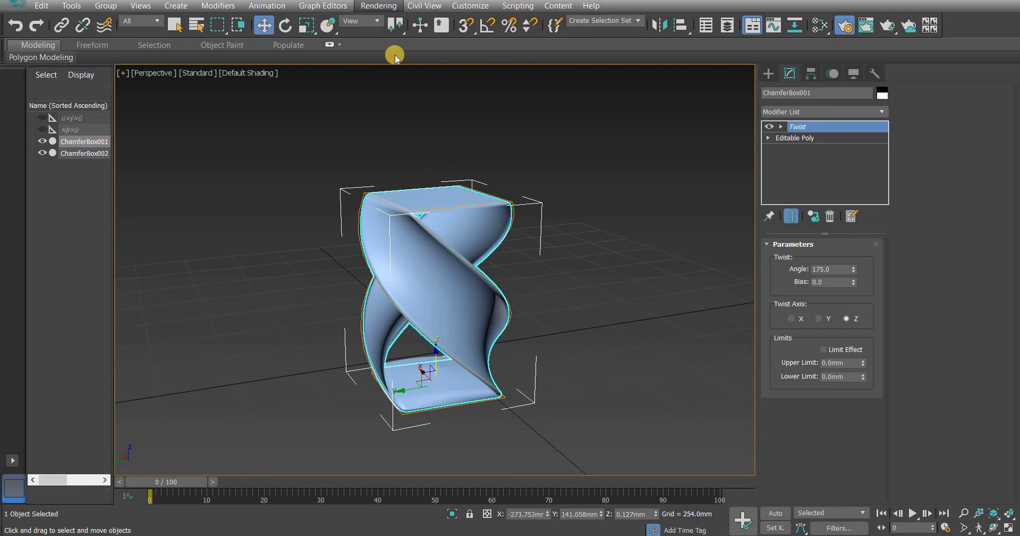
{"action": "left_click", "coordinate": [425, 68]}
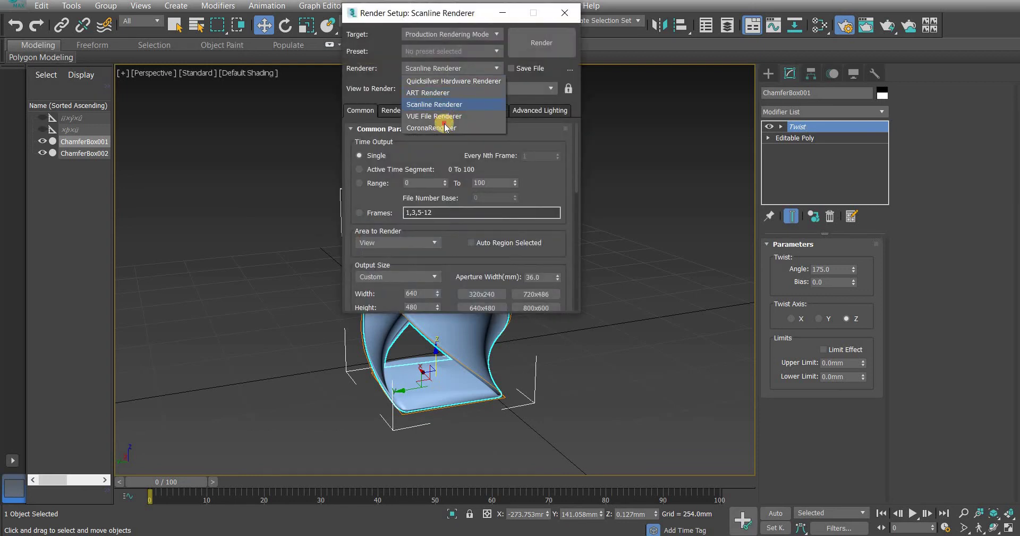
{"action": "left_click", "coordinate": [445, 127]}
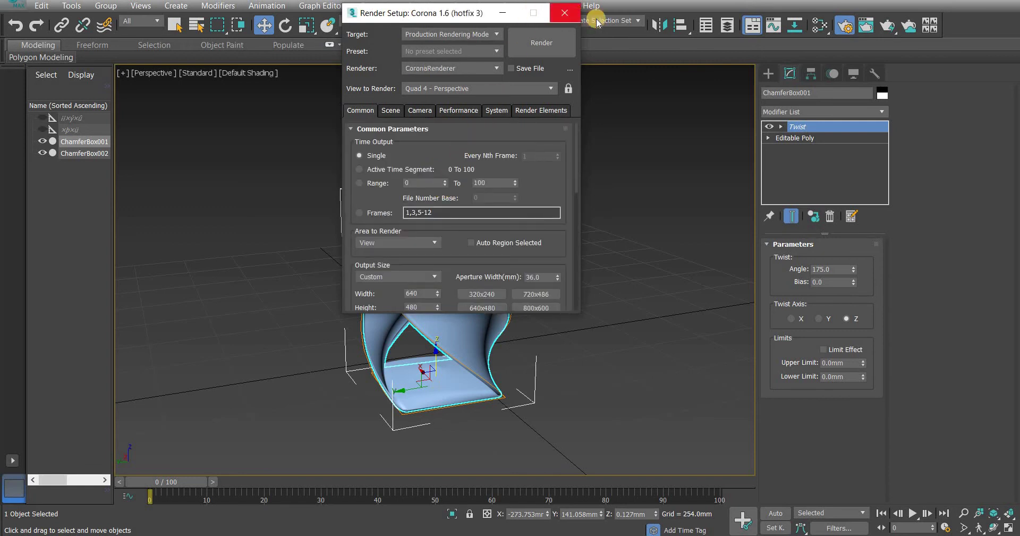
{"action": "left_click", "coordinate": [789, 41]}
{"action": "left_click", "coordinate": [817, 32]}
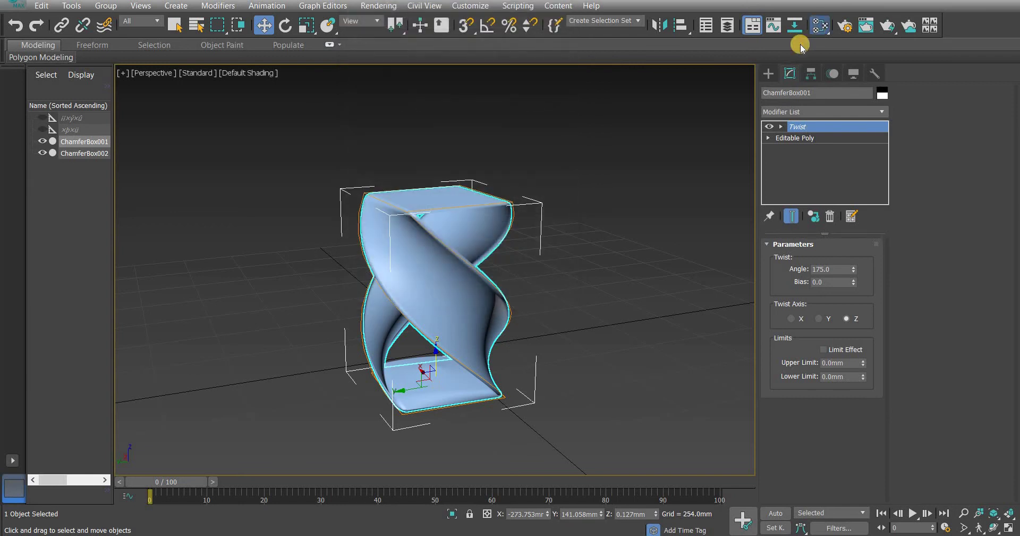
Create a new CoronaMtl node, Material #25, in the Slate Material Editor
{"action": "right_click", "coordinate": [659, 186]}
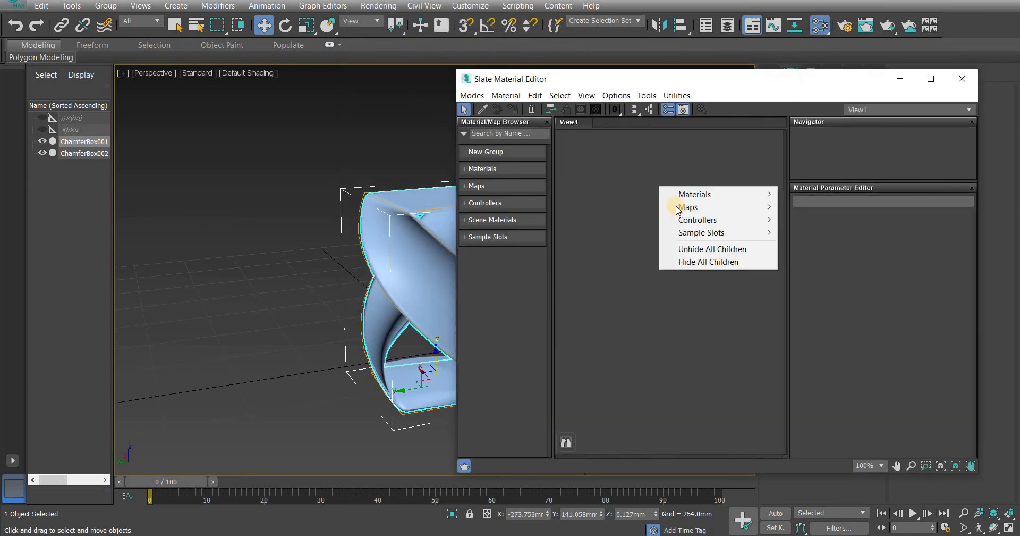
{"action": "mouse_move", "coordinate": [701, 193]}
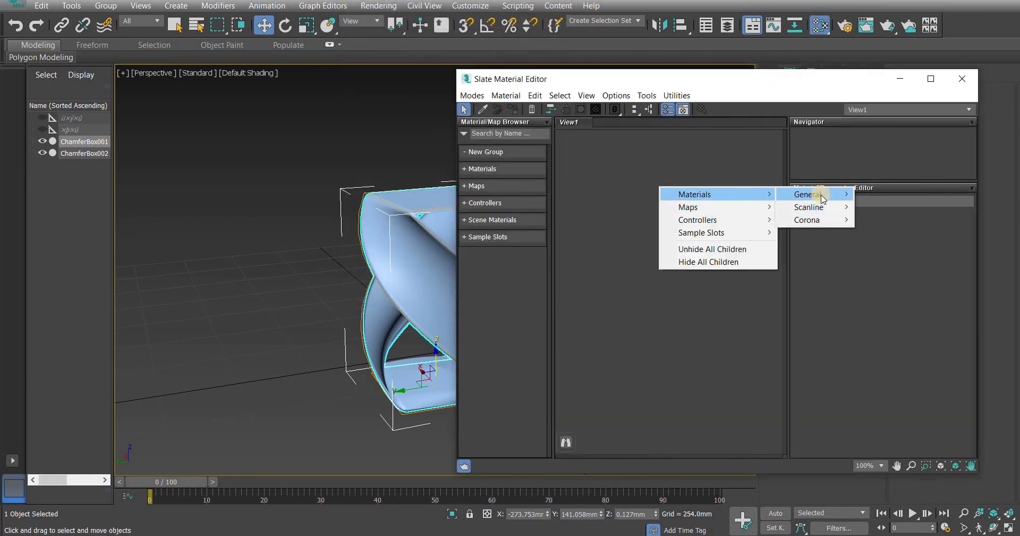
{"action": "left_click", "coordinate": [823, 198]}
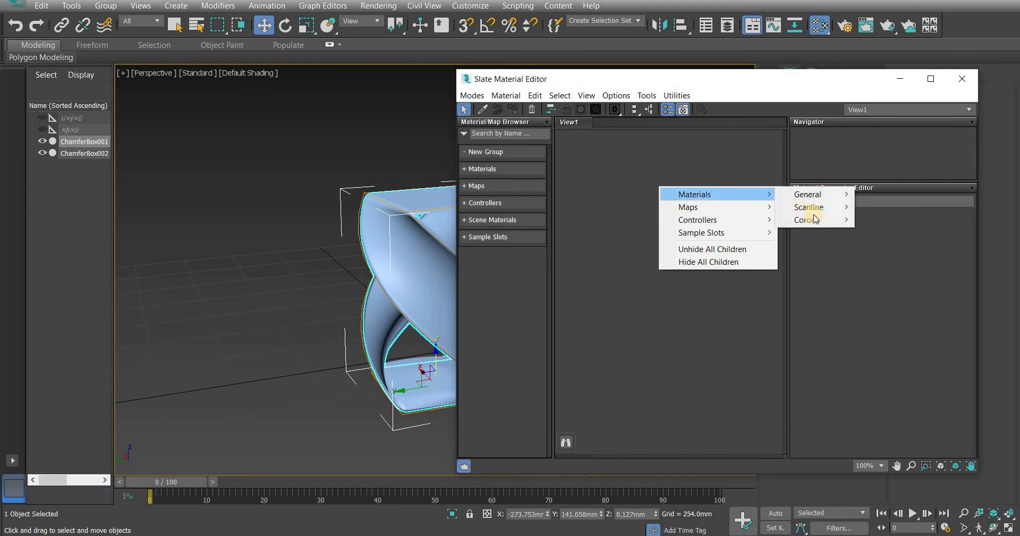
{"action": "mouse_move", "coordinate": [807, 219]}
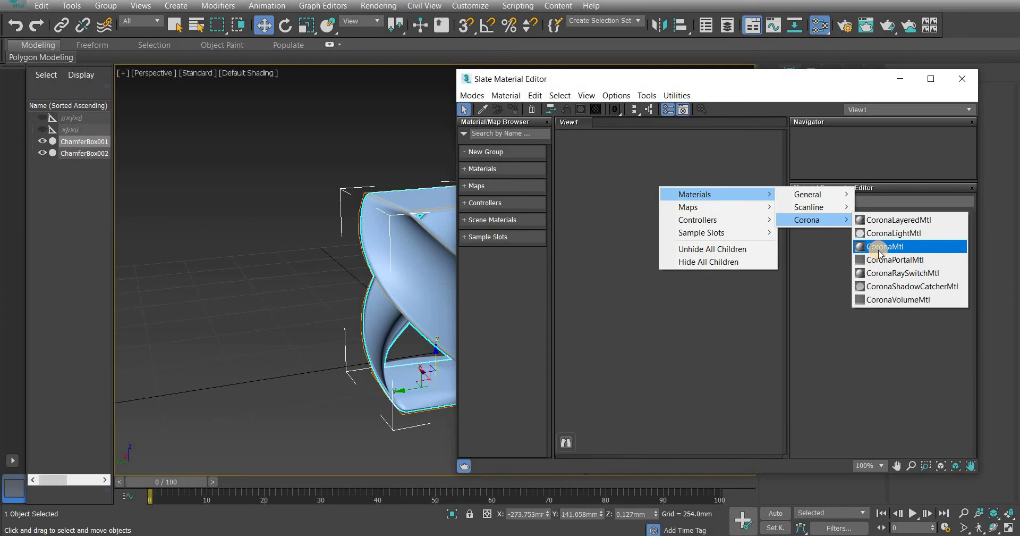
{"action": "left_click", "coordinate": [879, 252]}
{"action": "mouse_move", "coordinate": [645, 189]}
{"action": "left_mouse_down"}
{"action": "mouse_move", "coordinate": [696, 172]}
{"action": "mouse_move", "coordinate": [692, 165]}
{"action": "left_mouse_up"}
{"action": "scroll", "coordinate": [672, 167], "scroll_direction": "up", "scroll_amount": 2}
{"action": "double_click", "coordinate": [672, 167]}
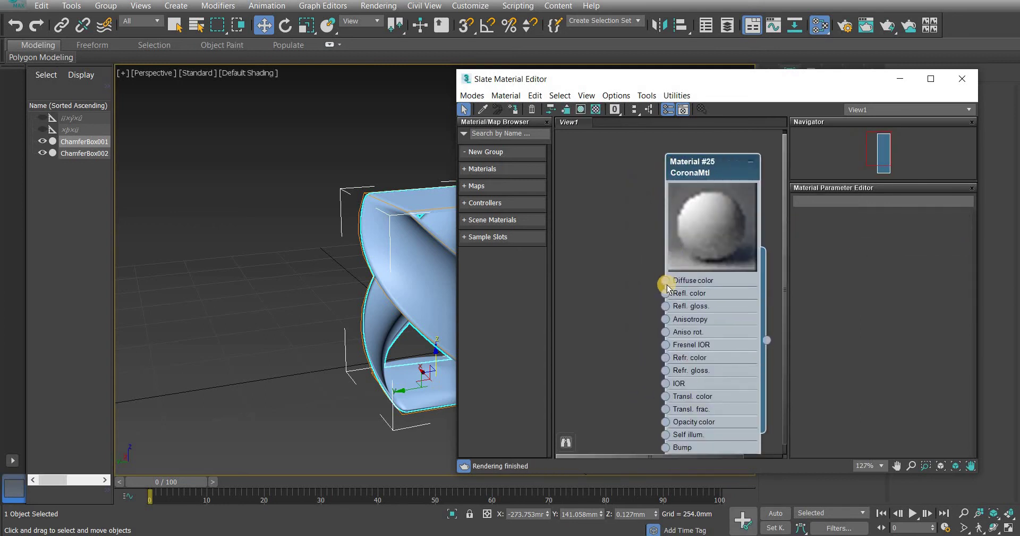
Wire a CoronaBitmap with the dark wood image from the YT- Twist table folder into Diffuse color
{"action": "left_click_drag", "start_coordinate": [667, 285], "coordinate": [665, 287]}
{"action": "left_click_drag", "start_coordinate": [679, 377], "coordinate": [630, 329]}
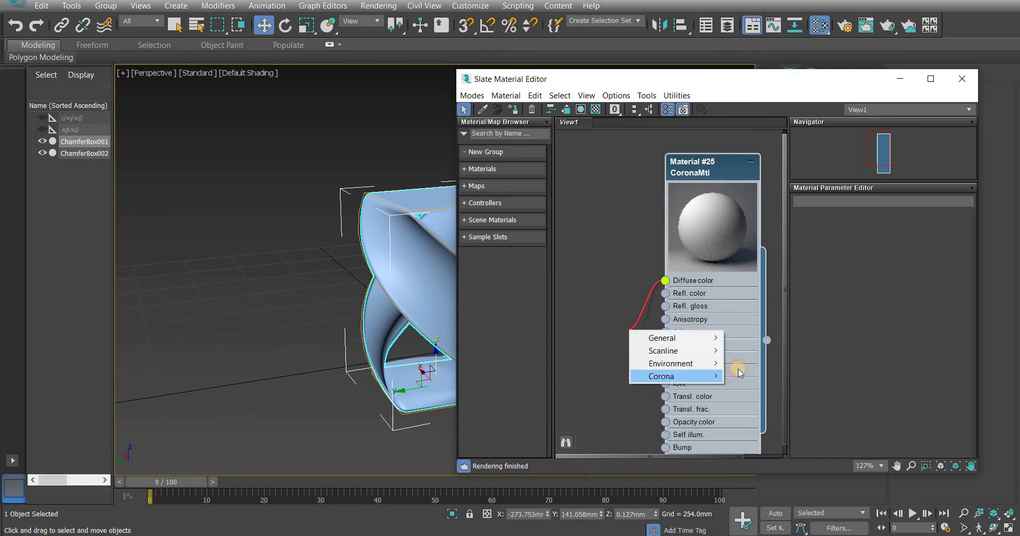
{"action": "left_click", "coordinate": [753, 202]}
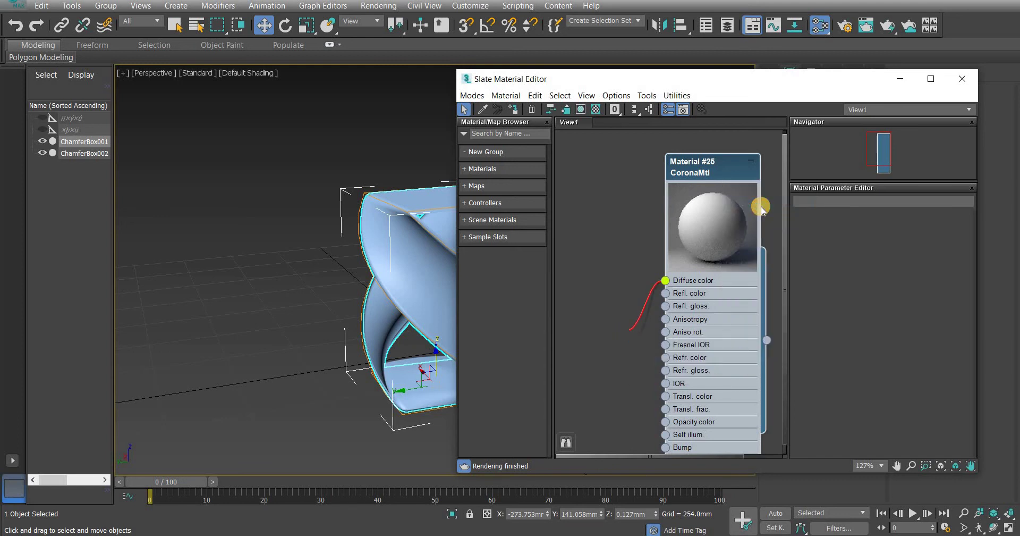
{"action": "left_click", "coordinate": [760, 207]}
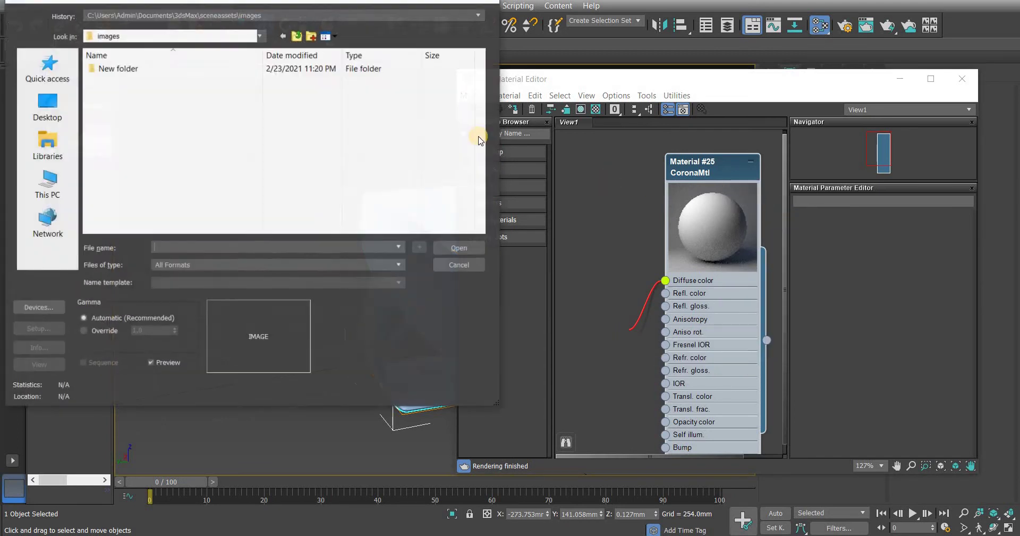
{"action": "left_click", "coordinate": [272, 20]}
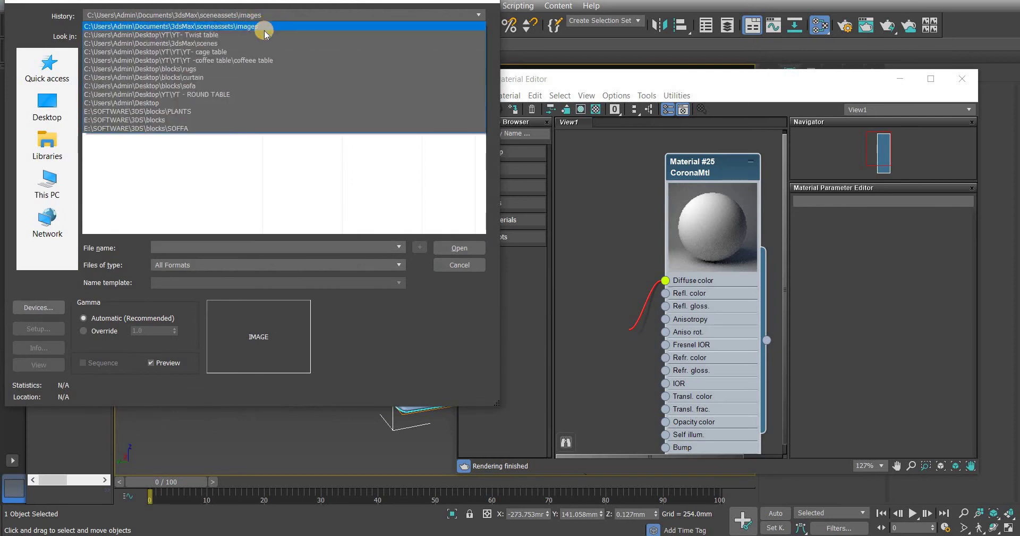
{"action": "left_click", "coordinate": [262, 35]}
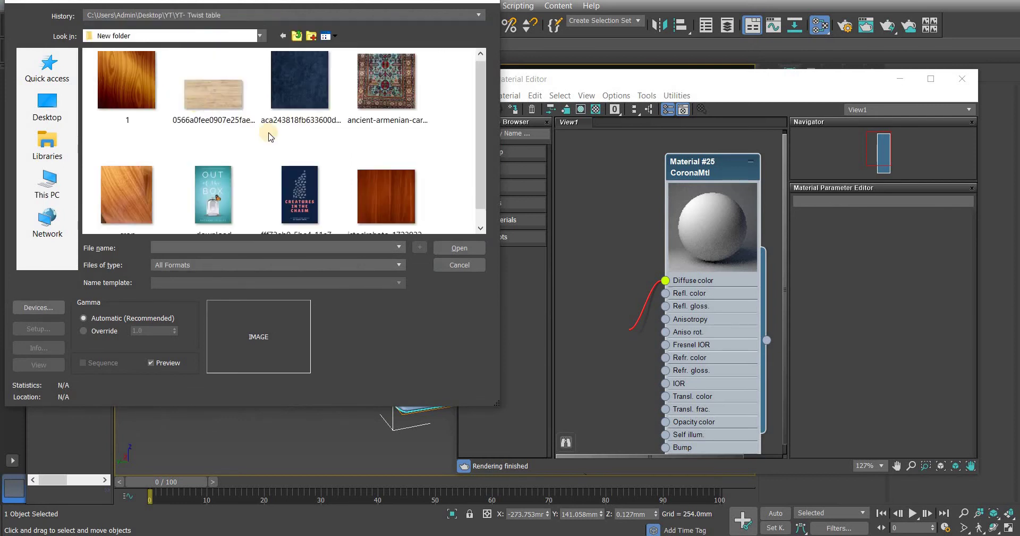
{"action": "double_click", "coordinate": [371, 198]}
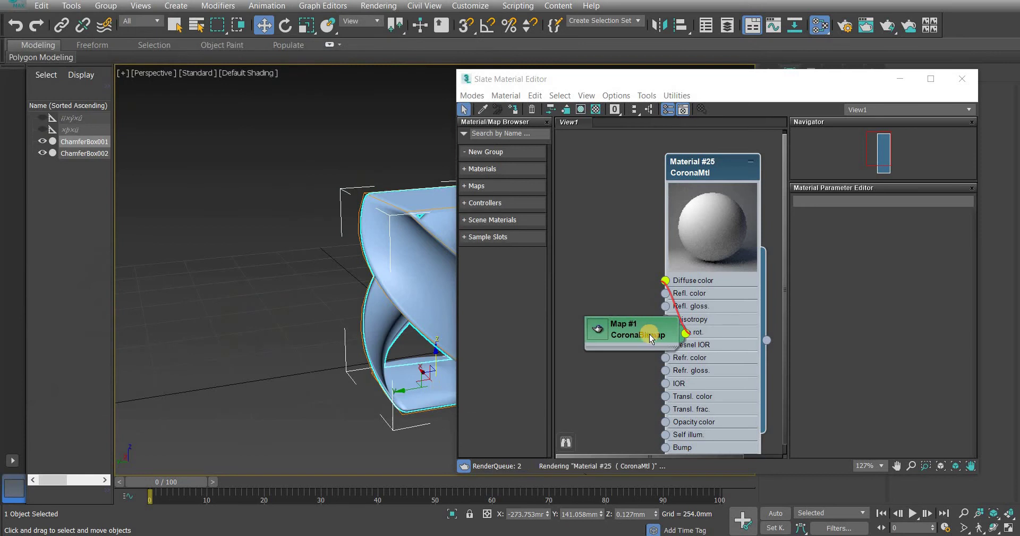
{"action": "left_click_drag", "start_coordinate": [645, 340], "coordinate": [590, 352]}
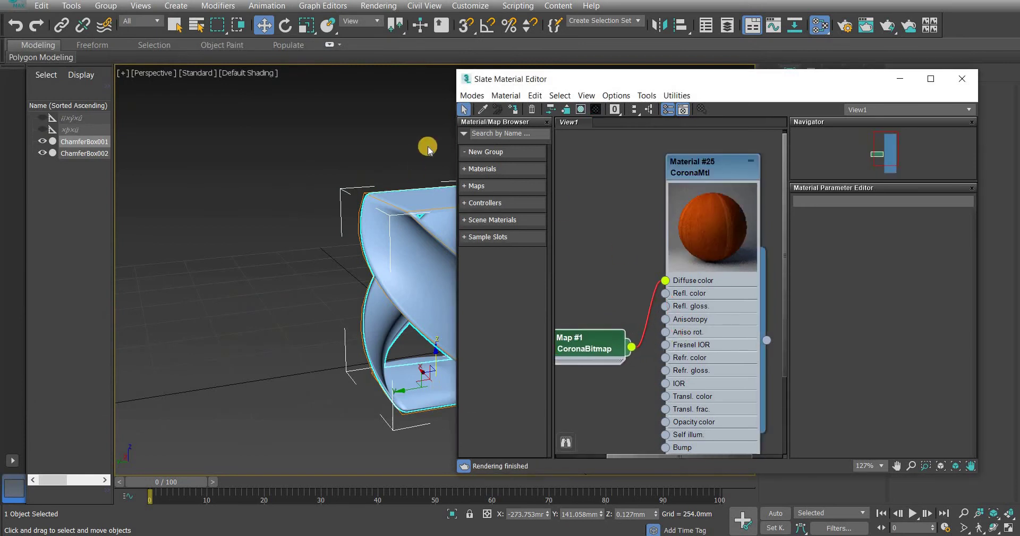
Assign Material #25 to the twisted stand and show its wood texture shaded in the viewport
{"action": "left_click", "coordinate": [514, 110]}
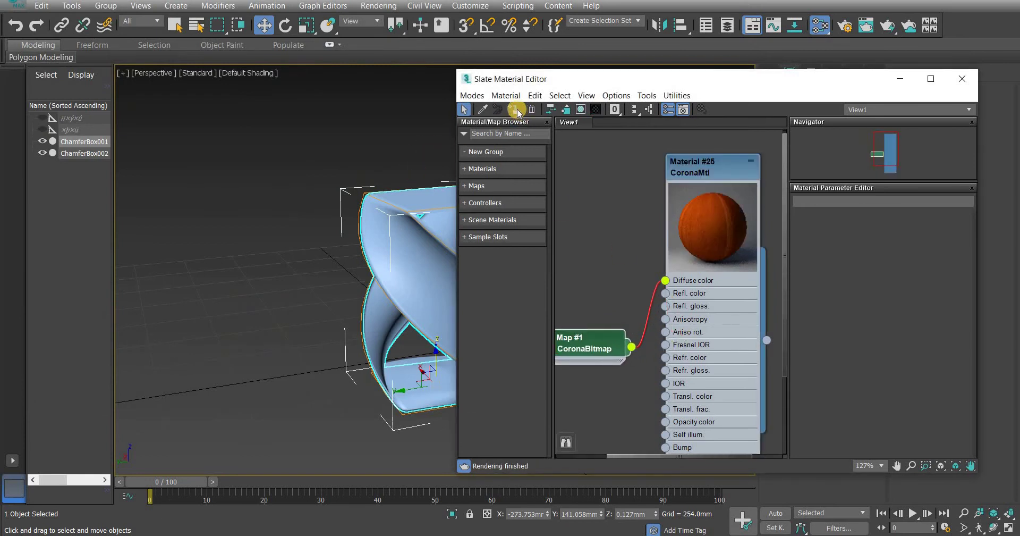
{"action": "left_click", "coordinate": [581, 108]}
{"action": "double_click", "coordinate": [715, 209]}
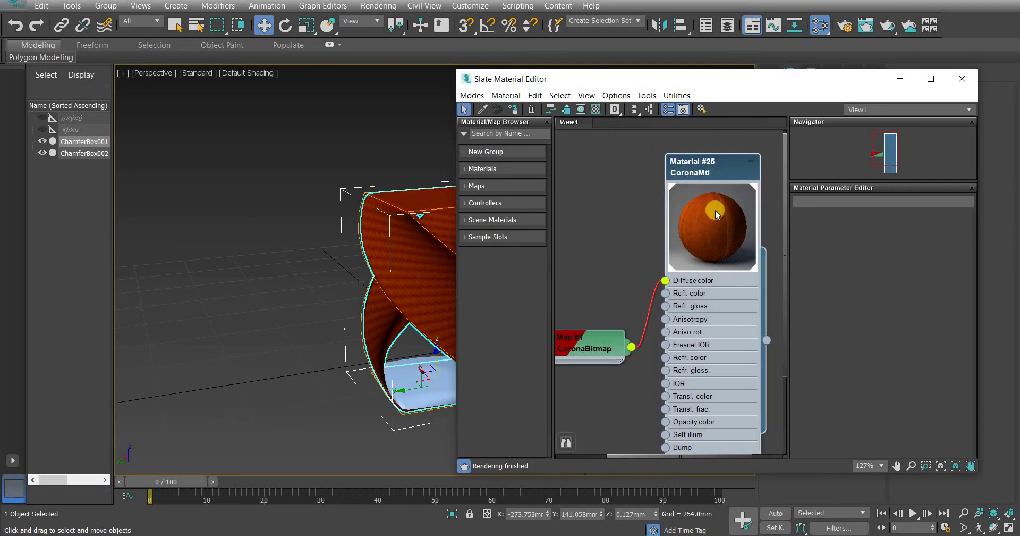
{"action": "double_click", "coordinate": [679, 163]}
Set Material #25's Reflection Level to 0.1
{"action": "double_click", "coordinate": [699, 164]}
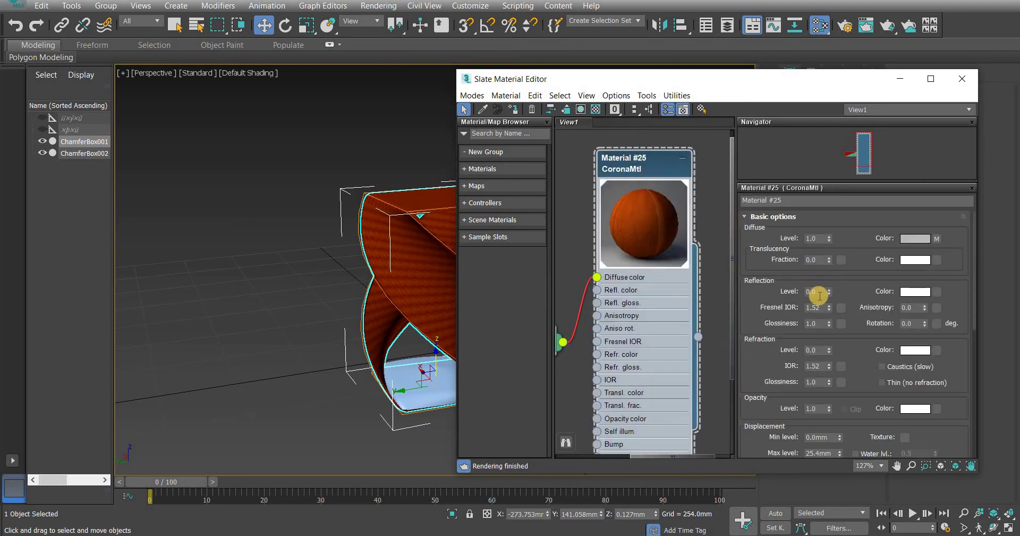
{"action": "right_click", "coordinate": [820, 296]}
{"action": "double_click", "coordinate": [818, 291]}
{"action": "type", "text": "0.1"}
{"action": "left_click", "coordinate": [961, 78]}
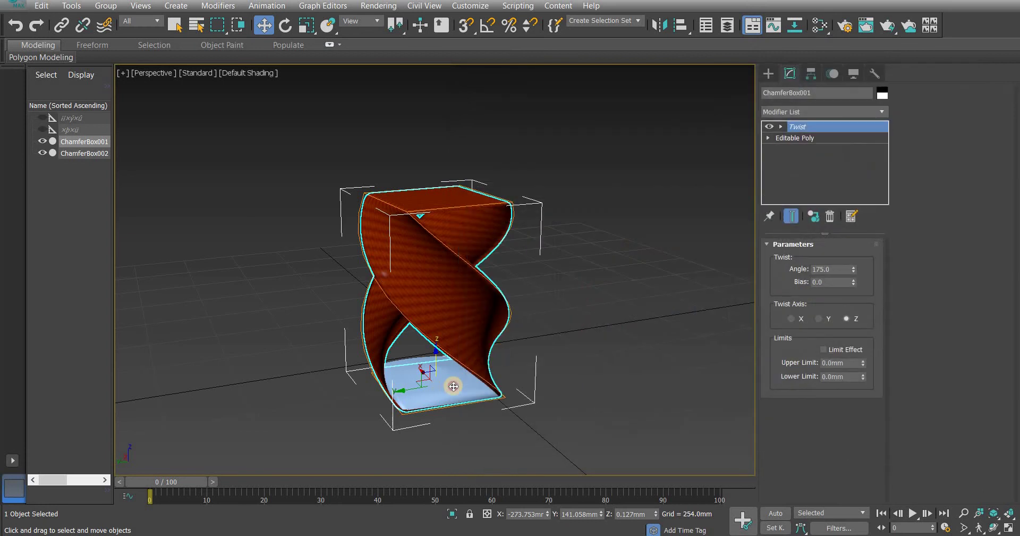
Apply Material #25 to the bottom cushion too, then select both stand pieces
{"action": "left_click", "coordinate": [450, 385]}
{"action": "key", "text": "m"}
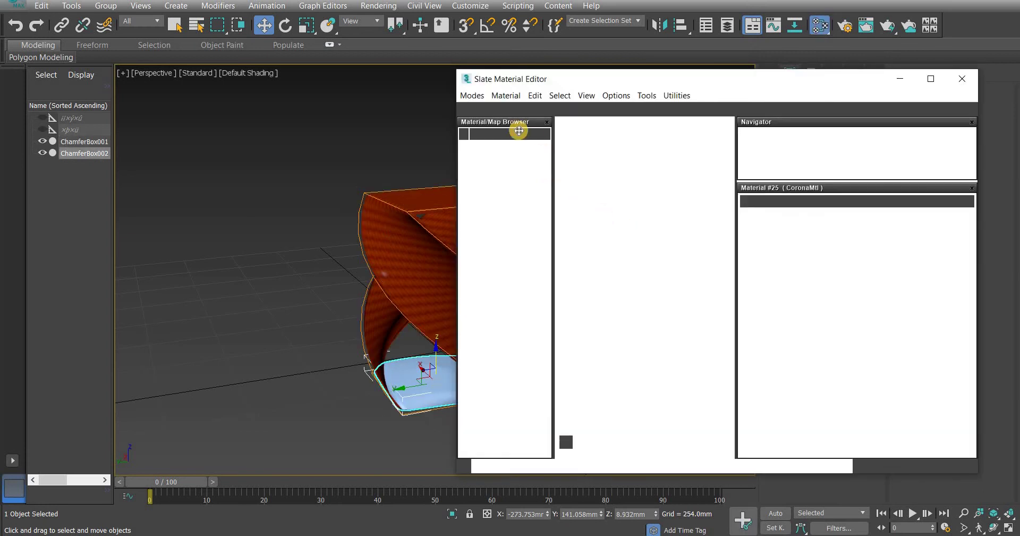
{"action": "left_click", "coordinate": [513, 108]}
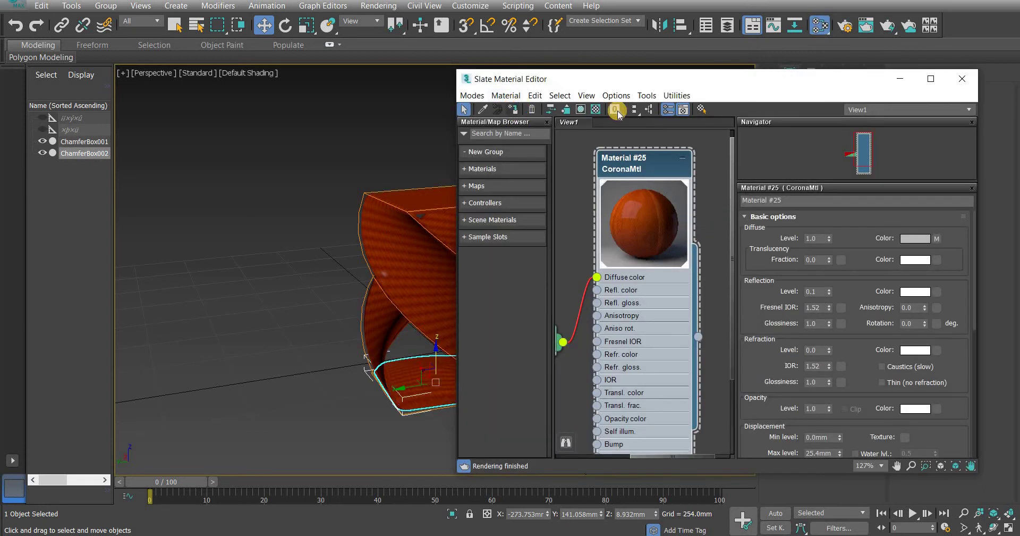
{"action": "left_click", "coordinate": [967, 86]}
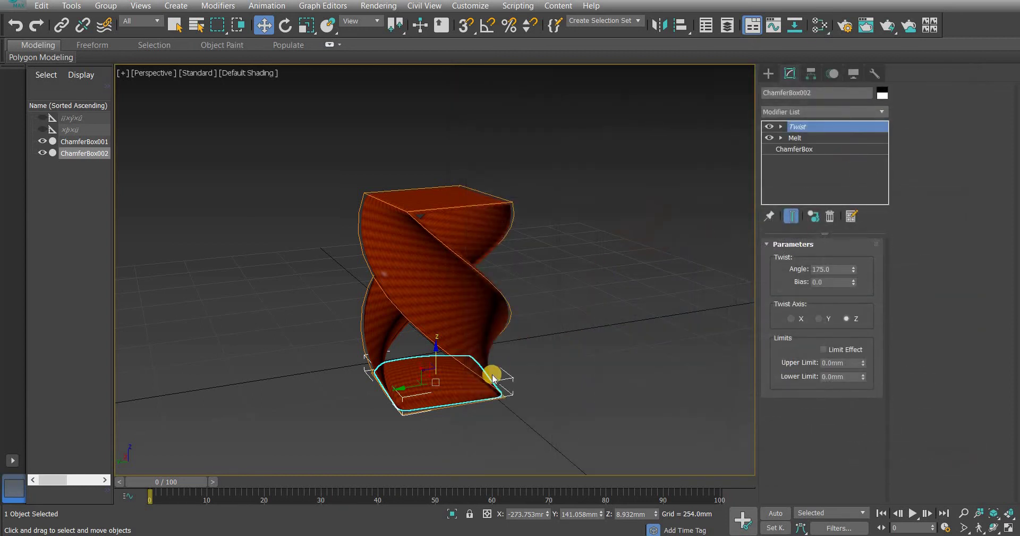
{"action": "left_click_drag", "start_coordinate": [544, 187], "coordinate": [358, 420]}
Add a UVW Map modifier with Box mapping to both stand pieces
{"action": "left_click", "coordinate": [853, 109]}
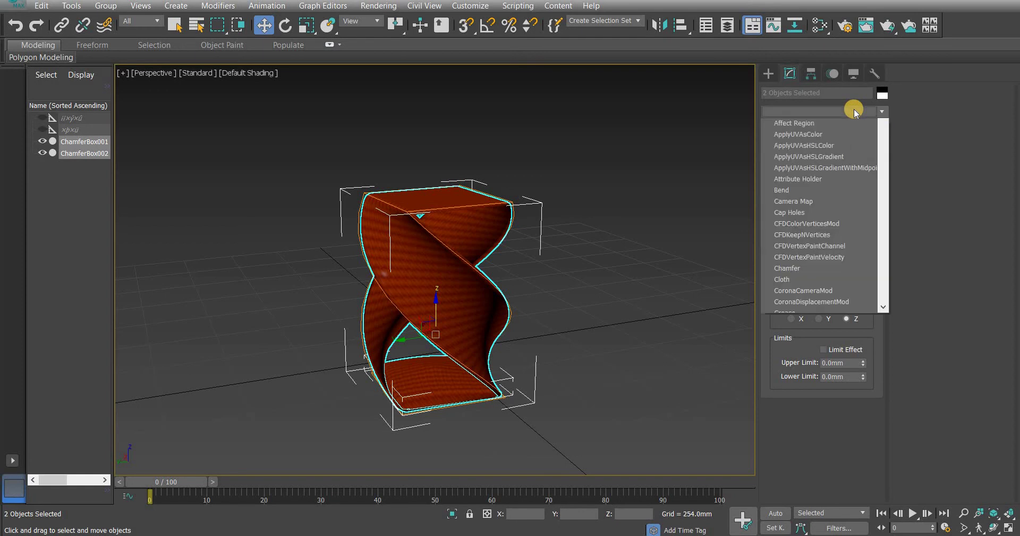
{"action": "key", "text": "u"}
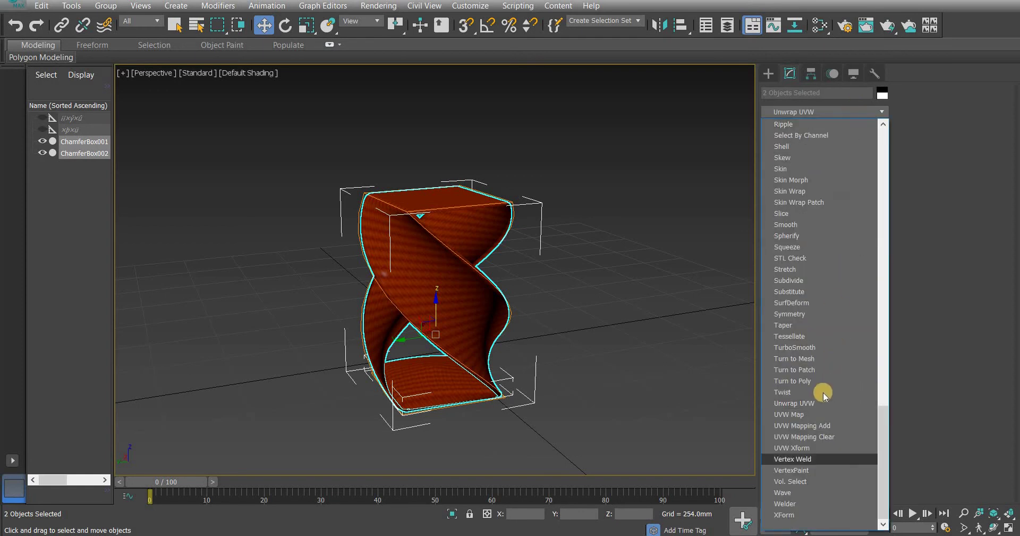
{"action": "left_click", "coordinate": [793, 414]}
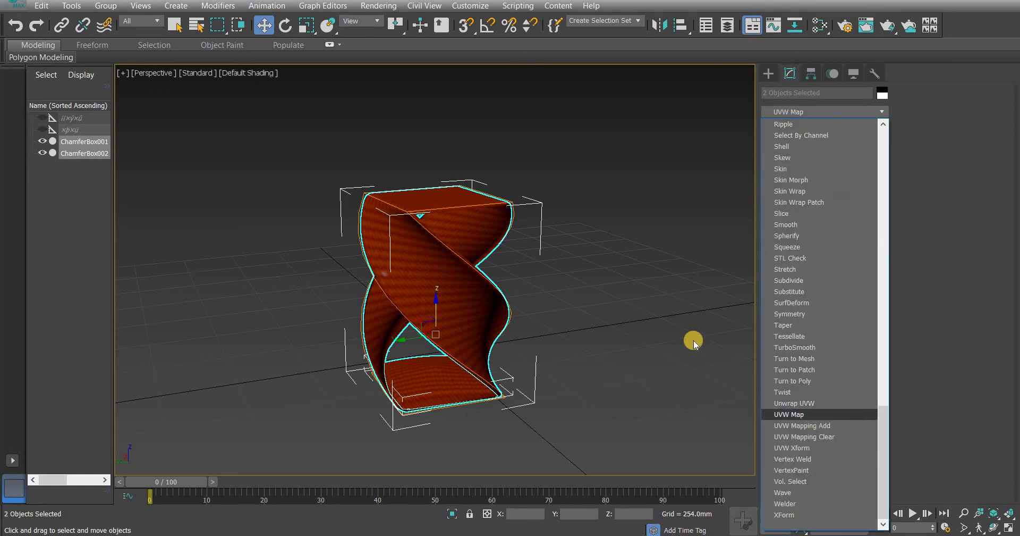
{"action": "key", "text": "Return"}
{"action": "left_click", "coordinate": [781, 127]}
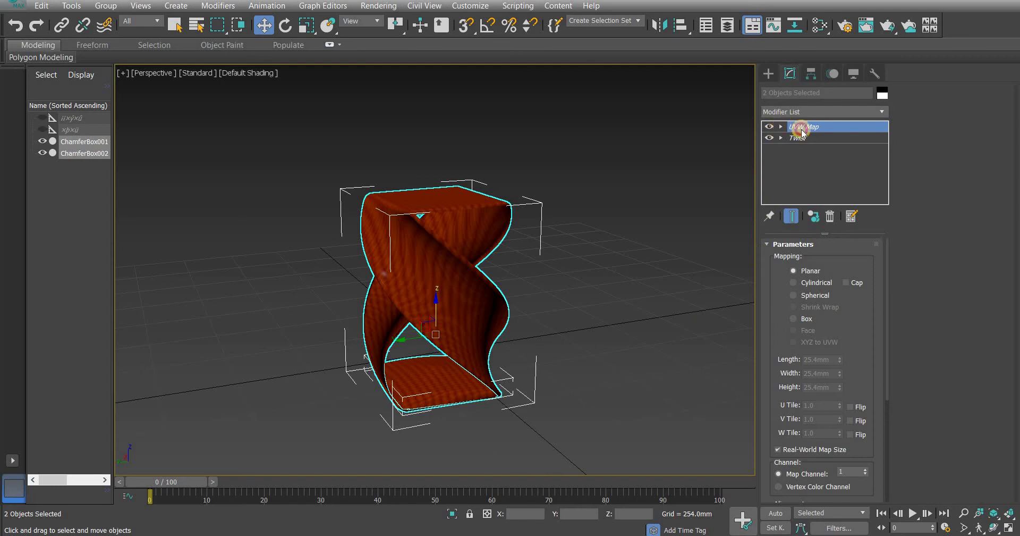
{"action": "left_click", "coordinate": [822, 133]}
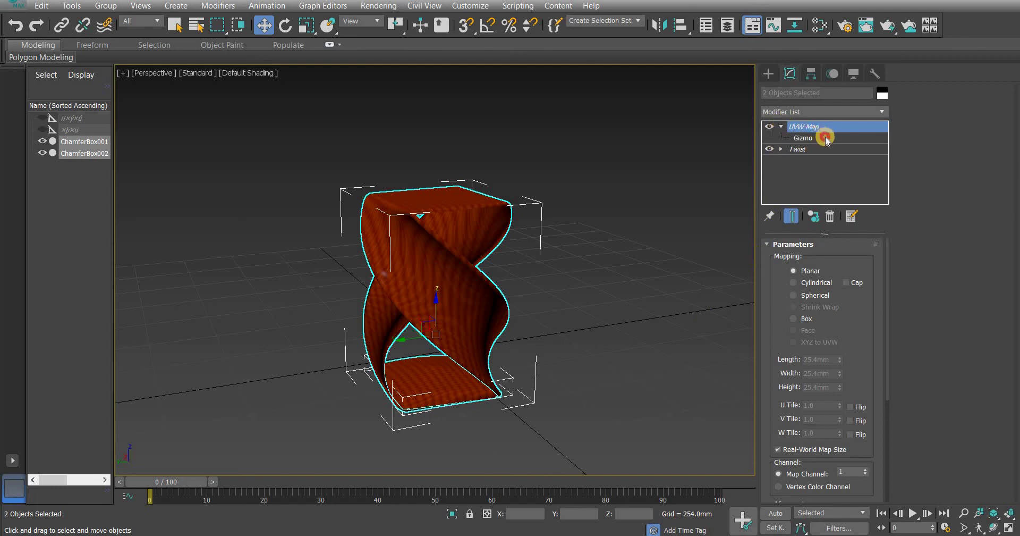
{"action": "left_click", "coordinate": [306, 24]}
{"action": "left_click", "coordinate": [806, 321]}
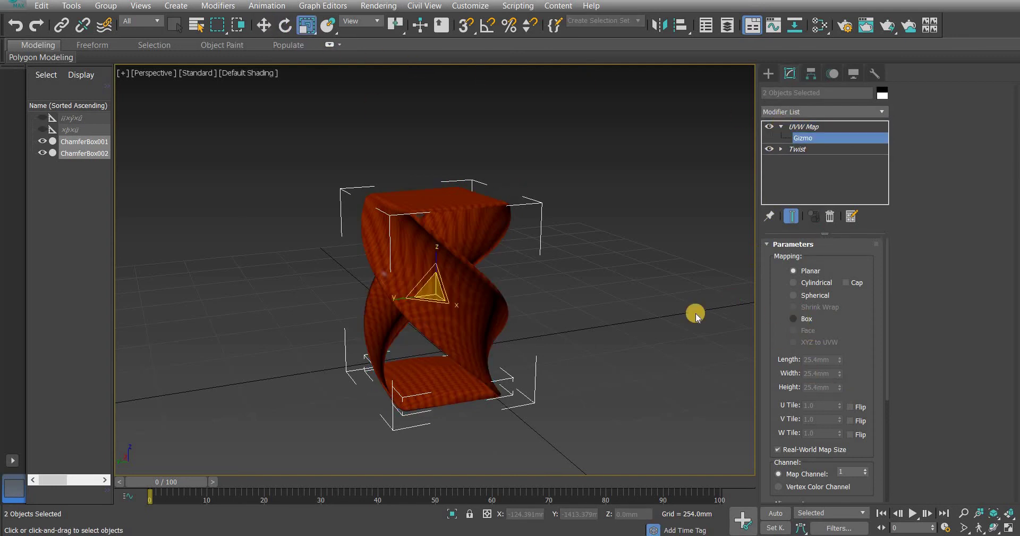
Scale the UVW Map gizmo larger and taller for coarser wood grain, then exit Gizmo level and deselect
{"action": "left_click_drag", "start_coordinate": [433, 291], "coordinate": [425, 219]}
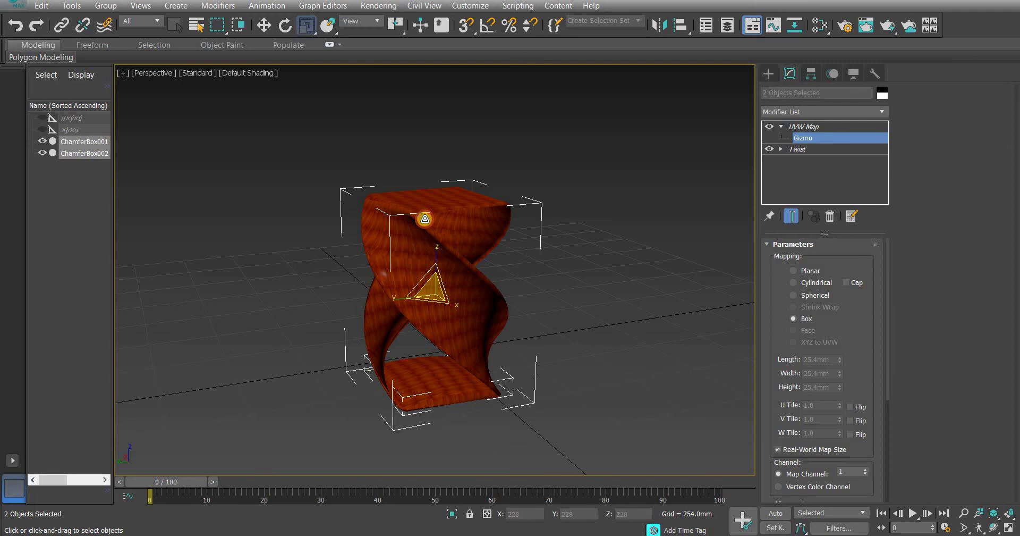
{"action": "left_click_drag", "start_coordinate": [424, 219], "coordinate": [422, 210]}
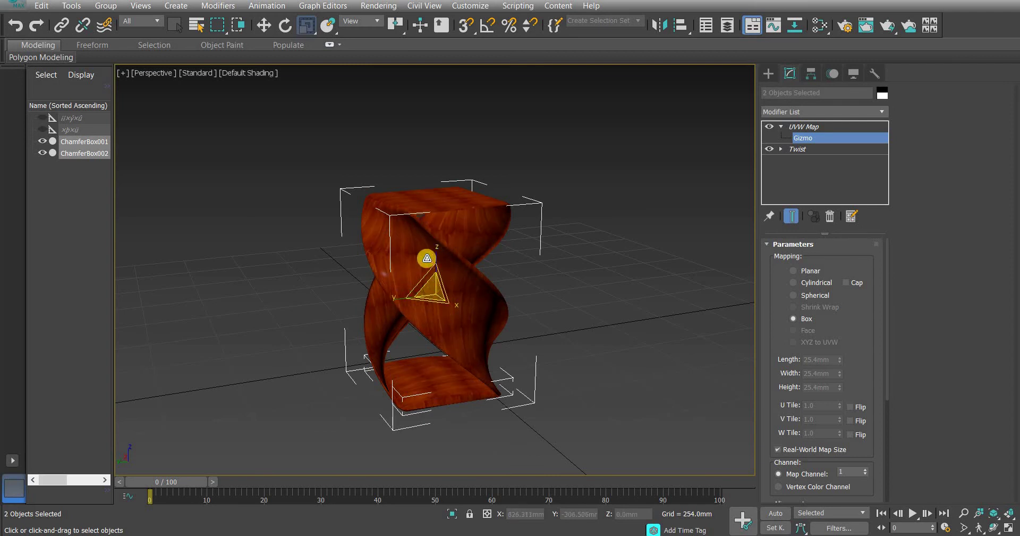
{"action": "mouse_move", "coordinate": [427, 258]}
{"action": "left_mouse_down"}
{"action": "mouse_move", "coordinate": [421, 228]}
{"action": "mouse_move", "coordinate": [432, 303]}
{"action": "mouse_move", "coordinate": [416, 243]}
{"action": "mouse_move", "coordinate": [437, 248]}
{"action": "left_mouse_up"}
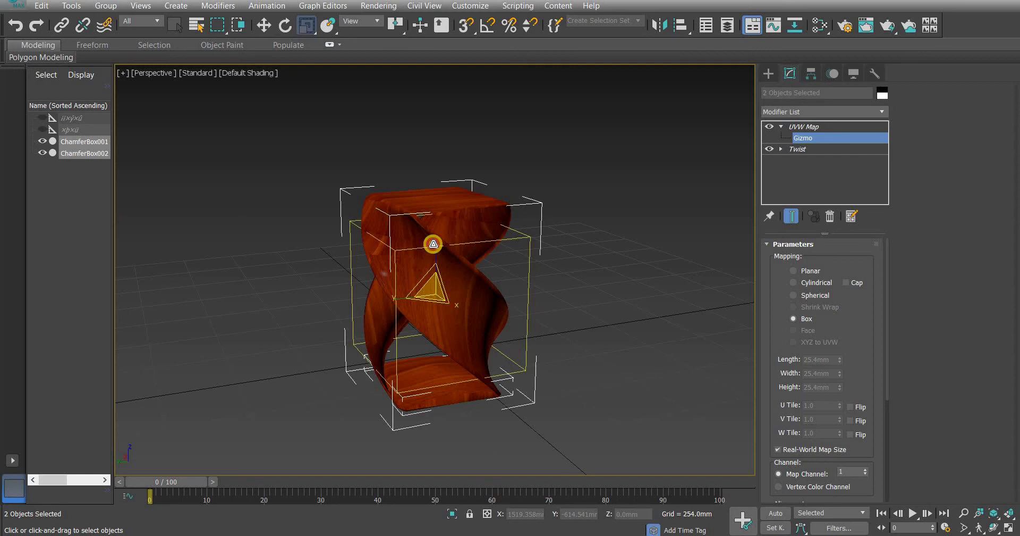
{"action": "left_click_drag", "start_coordinate": [432, 239], "coordinate": [430, 231]}
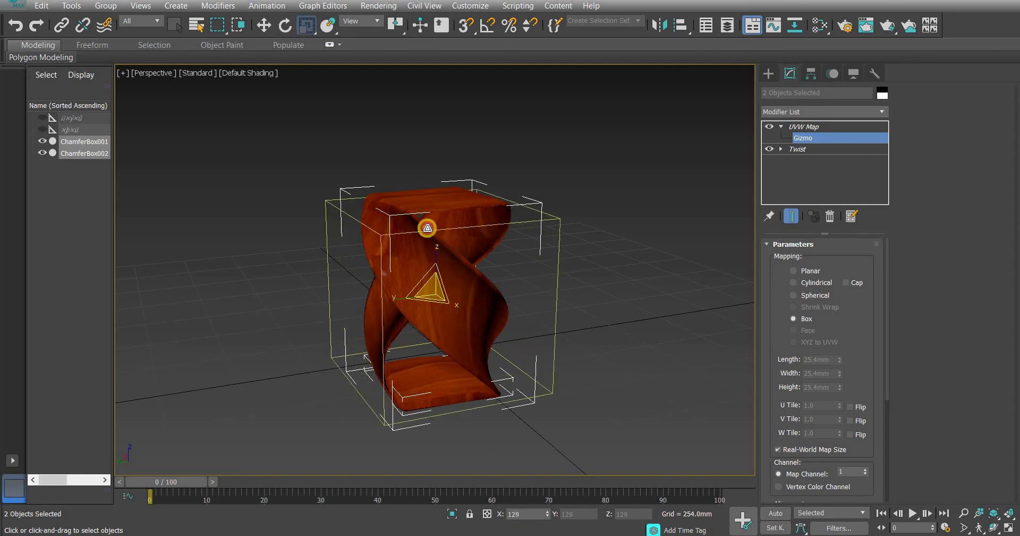
{"action": "left_click_drag", "start_coordinate": [427, 228], "coordinate": [427, 228]}
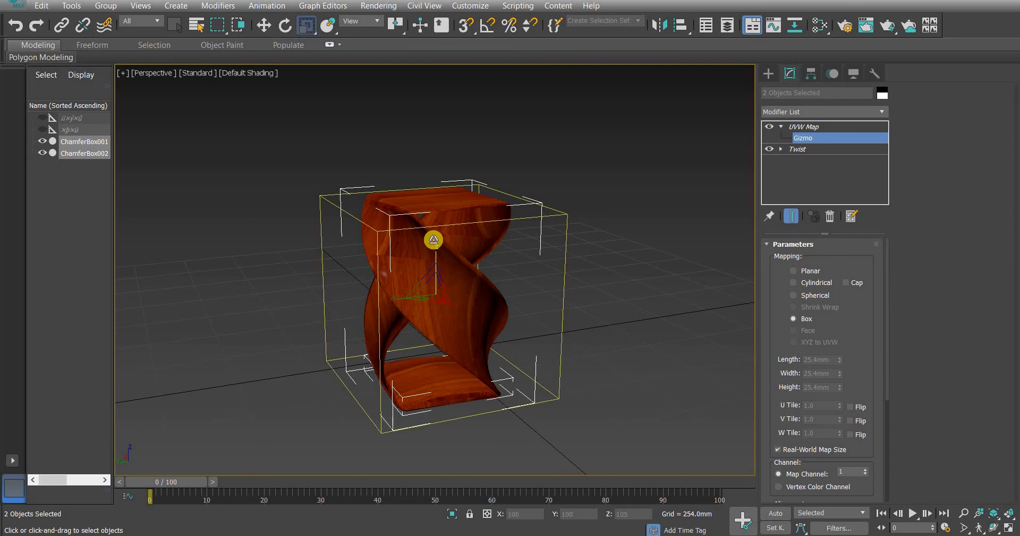
{"action": "left_click_drag", "start_coordinate": [434, 240], "coordinate": [432, 234]}
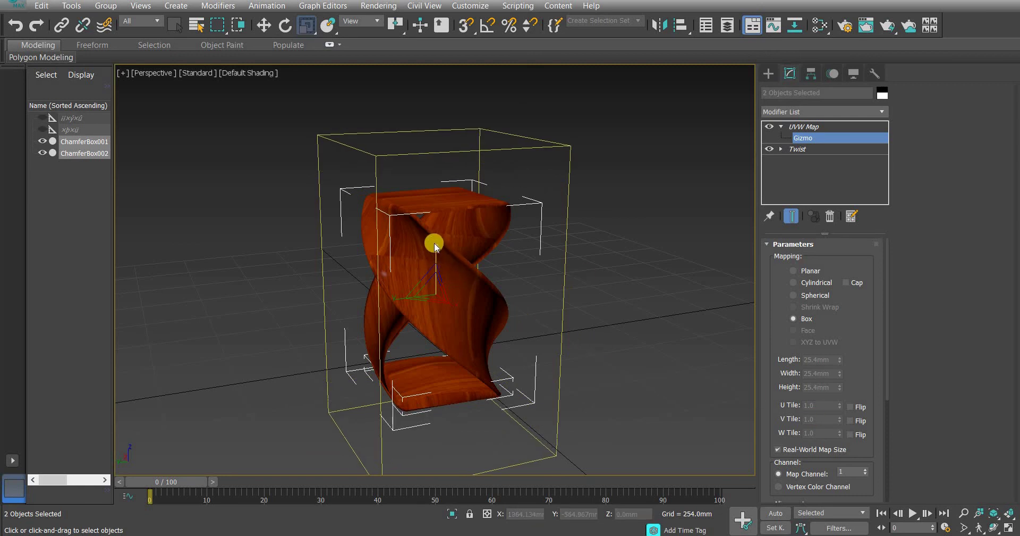
{"action": "mouse_move", "coordinate": [438, 235]}
{"action": "left_mouse_down"}
{"action": "mouse_move", "coordinate": [436, 217]}
{"action": "mouse_move", "coordinate": [509, 267]}
{"action": "left_mouse_up"}
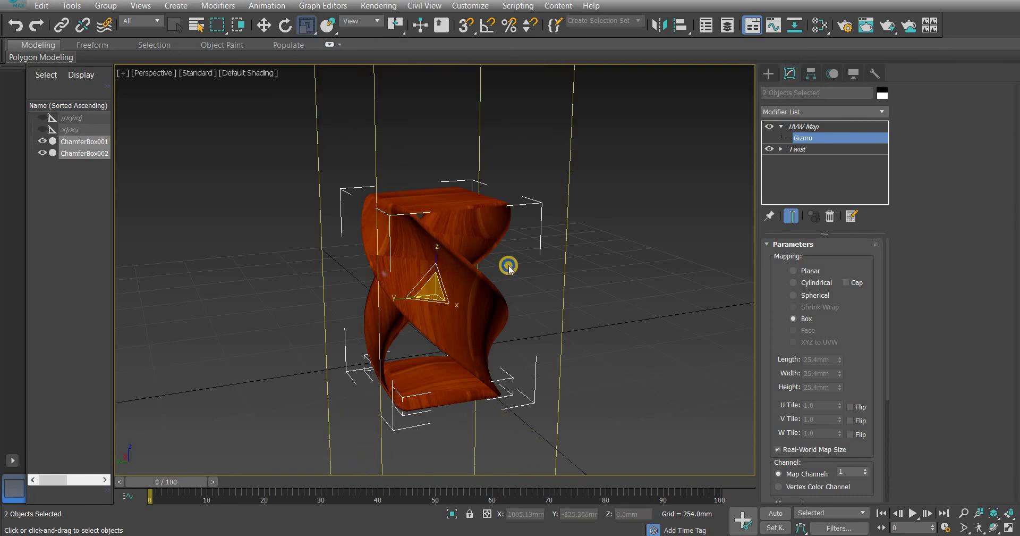
{"action": "right_click", "coordinate": [508, 267]}
{"action": "left_click", "coordinate": [665, 267]}
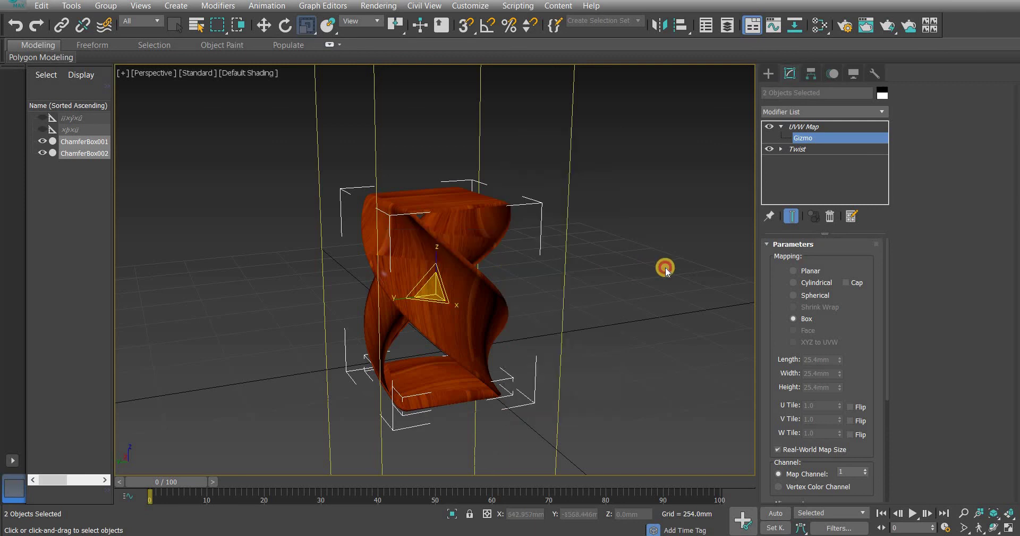
{"action": "left_click", "coordinate": [809, 139]}
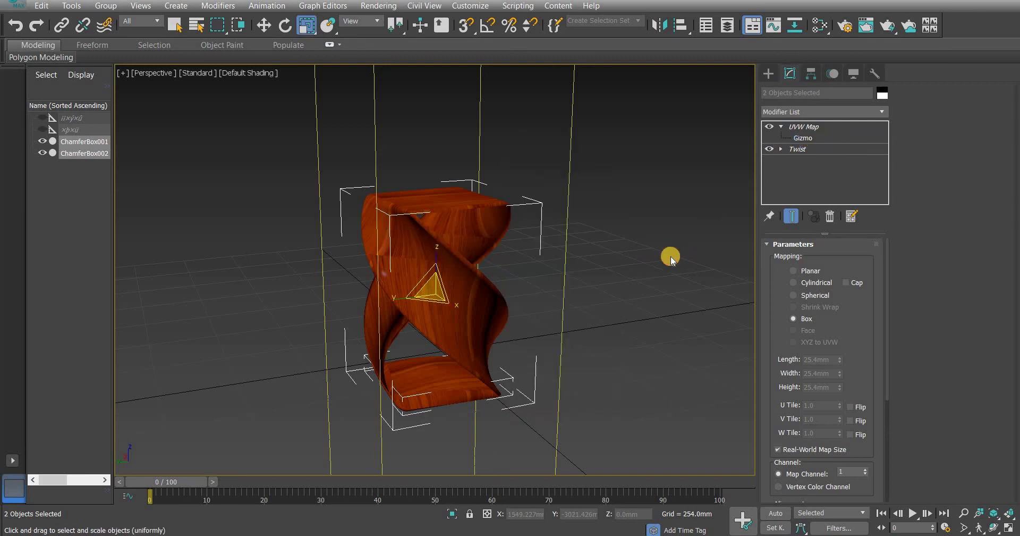
{"action": "left_click", "coordinate": [657, 265]}
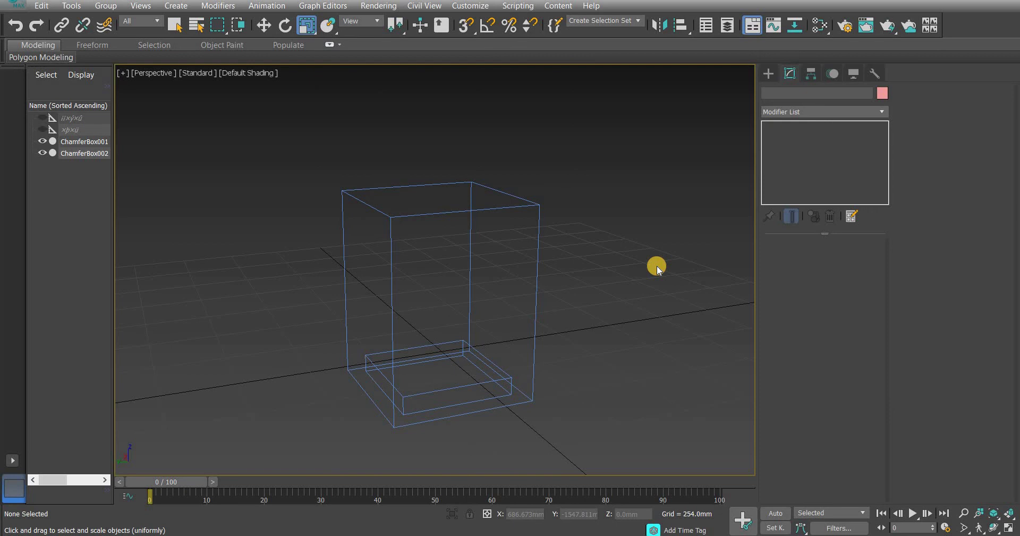
In Front view, create two Disk-shaped CoronaLights above the stand, at upper right and upper left
{"action": "key", "text": "f"}
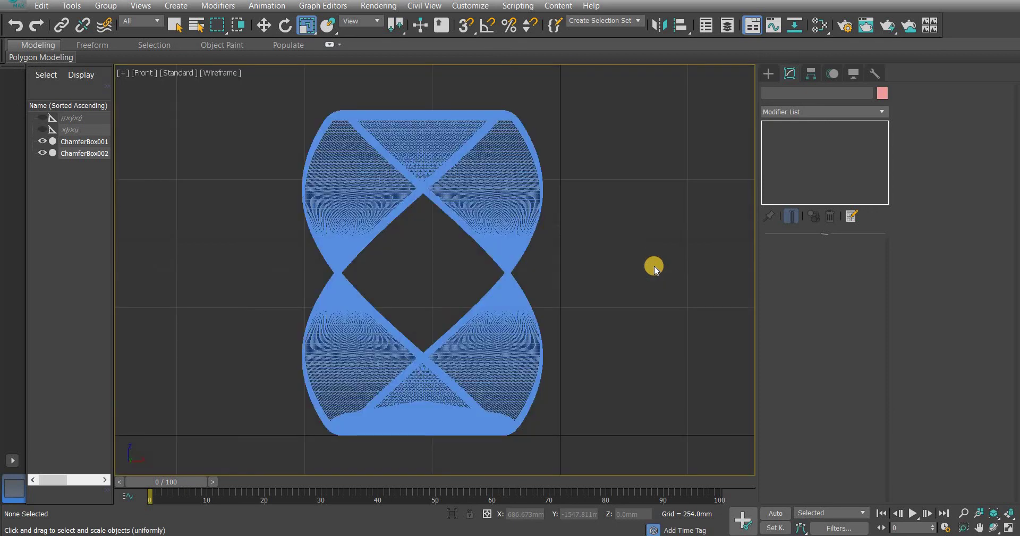
{"action": "scroll", "coordinate": [655, 266], "scroll_direction": "down", "scroll_amount": 5}
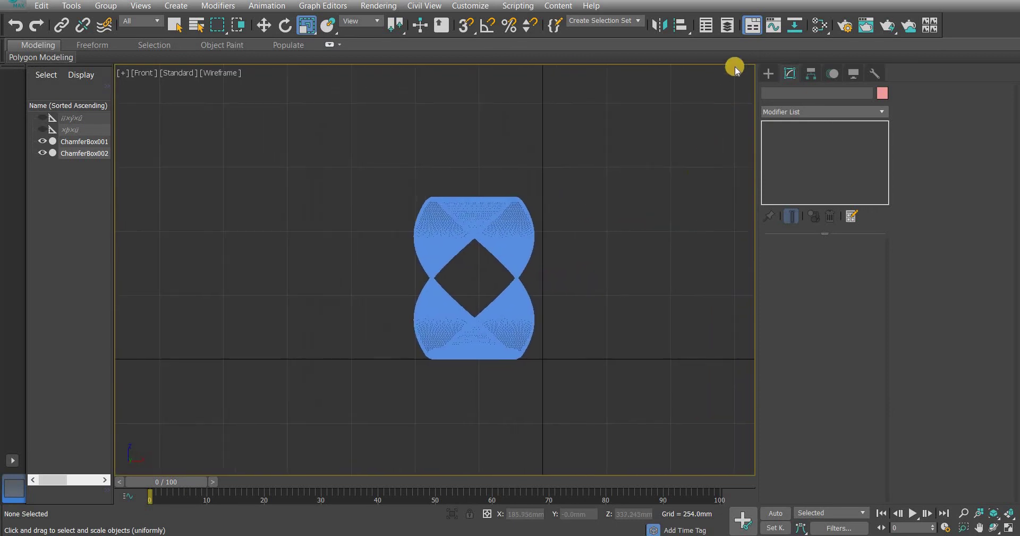
{"action": "left_click", "coordinate": [765, 75]}
{"action": "left_click", "coordinate": [801, 92]}
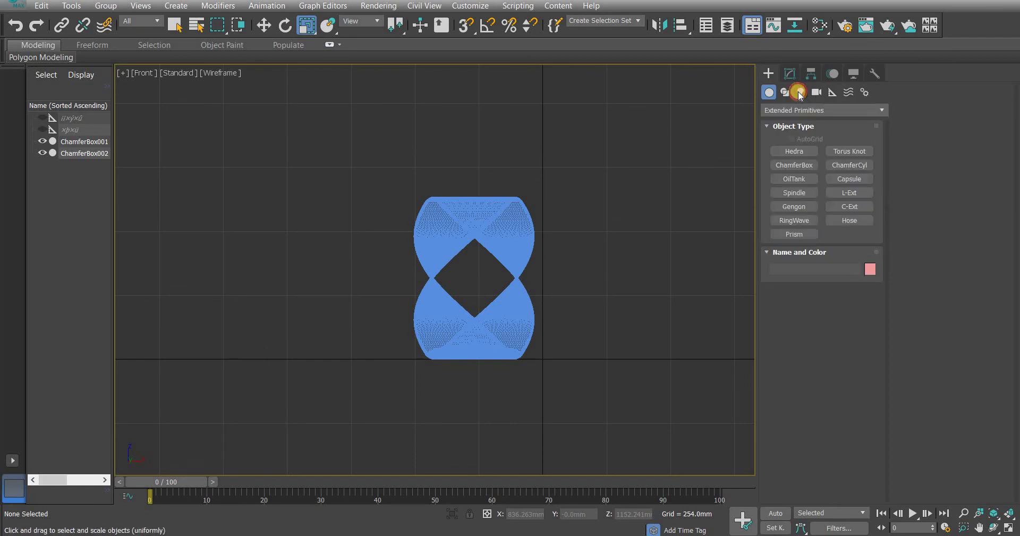
{"action": "left_click", "coordinate": [843, 110]}
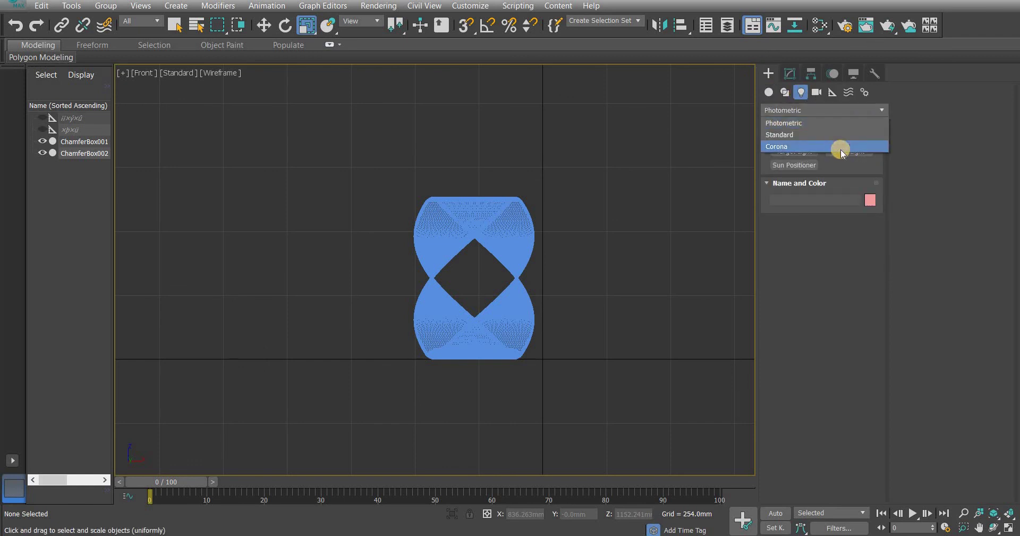
{"action": "left_click", "coordinate": [833, 146]}
{"action": "left_click", "coordinate": [802, 151]}
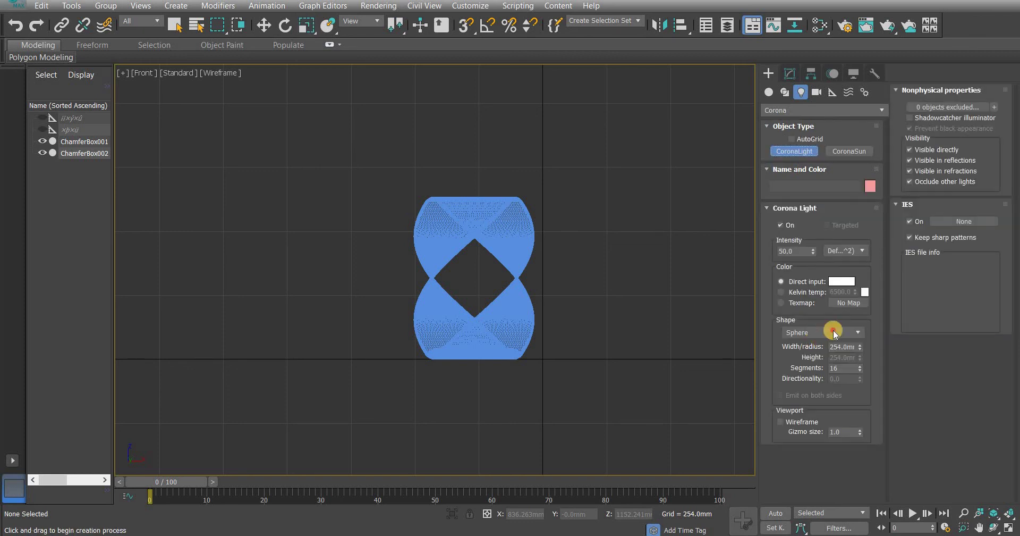
{"action": "left_click", "coordinate": [833, 332]}
{"action": "left_click", "coordinate": [830, 362]}
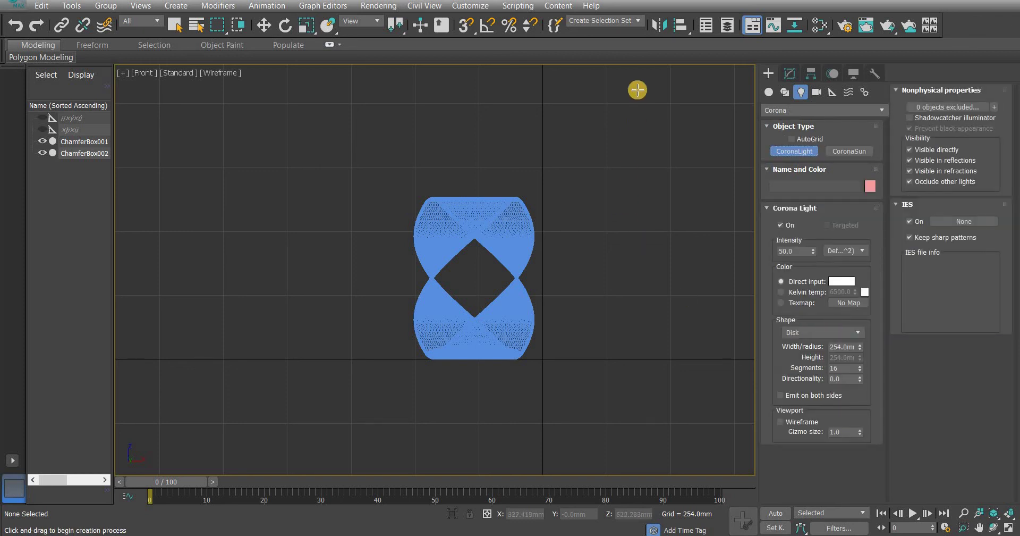
{"action": "left_click_drag", "start_coordinate": [690, 136], "coordinate": [689, 137]}
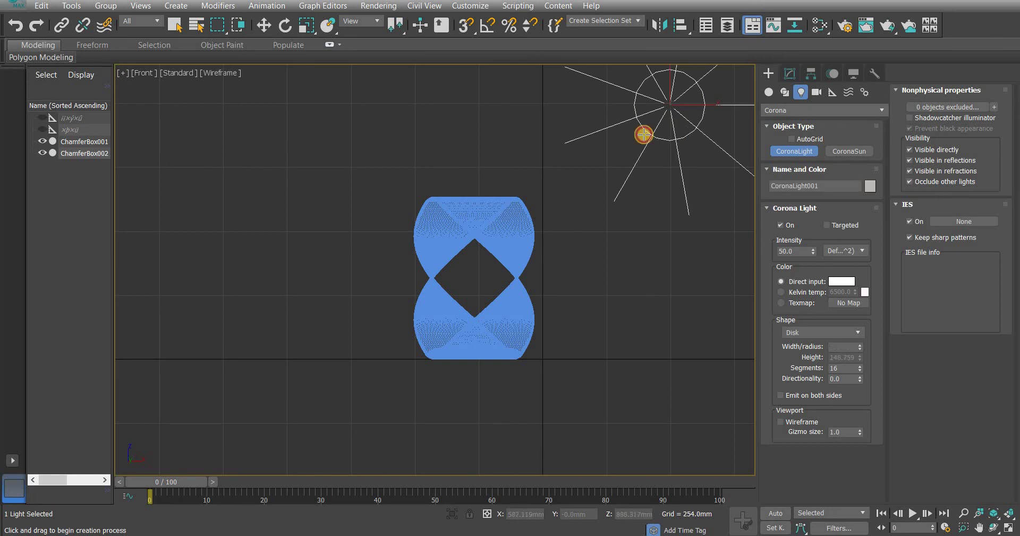
{"action": "mouse_move", "coordinate": [273, 95]}
{"action": "left_mouse_down"}
{"action": "mouse_move", "coordinate": [286, 125]}
{"action": "mouse_move", "coordinate": [249, 110]}
{"action": "mouse_move", "coordinate": [393, 110]}
{"action": "left_mouse_up"}
Rotate the left and right Corona lights to aim at the stand
{"action": "left_click", "coordinate": [285, 25]}
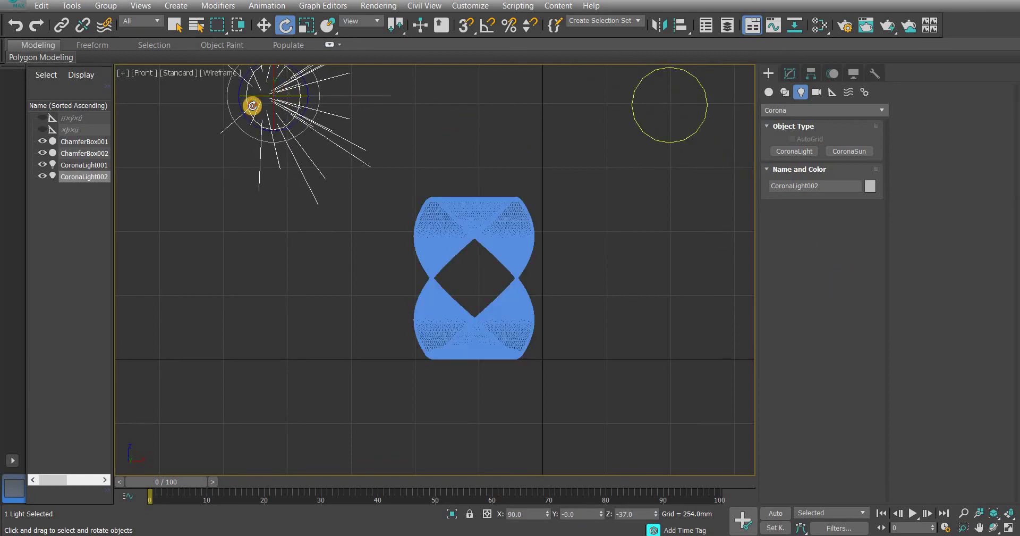
{"action": "mouse_move", "coordinate": [253, 106]}
{"action": "left_mouse_down"}
{"action": "mouse_move", "coordinate": [275, 78]}
{"action": "mouse_move", "coordinate": [314, 107]}
{"action": "mouse_move", "coordinate": [487, 141]}
{"action": "left_mouse_up"}
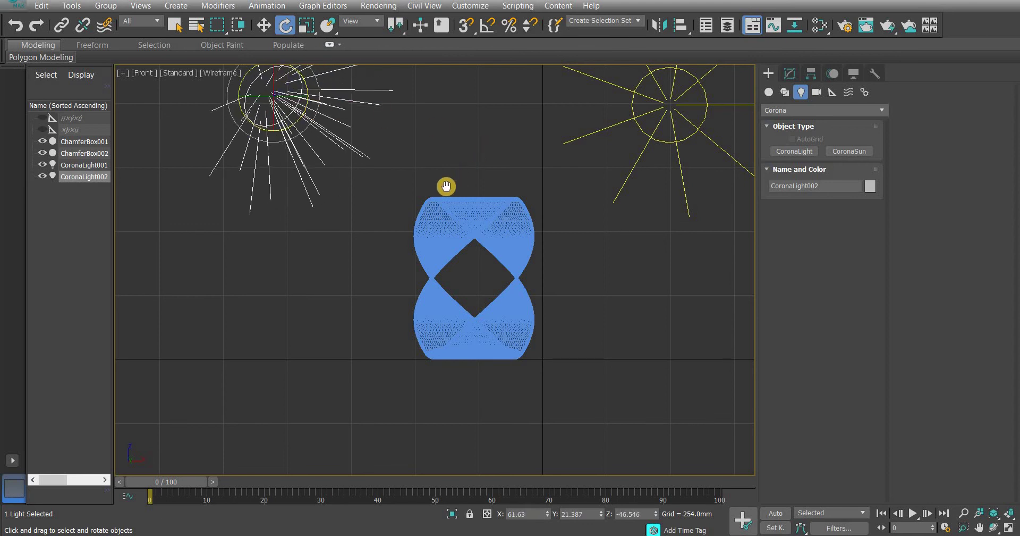
{"action": "middle_click_drag", "start_coordinate": [446, 186], "coordinate": [609, 173]}
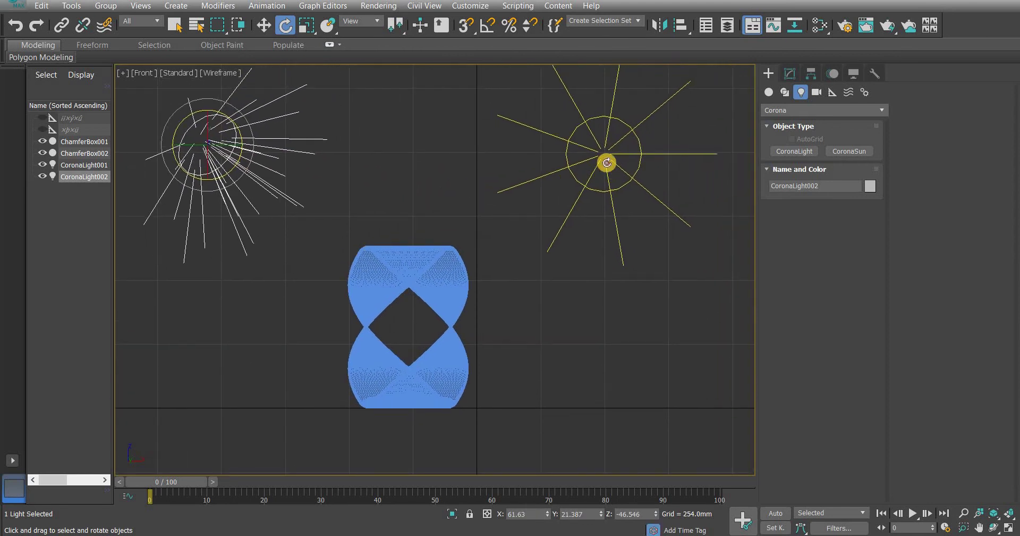
{"action": "left_click", "coordinate": [606, 163]}
{"action": "mouse_move", "coordinate": [636, 156]}
{"action": "left_mouse_down"}
{"action": "mouse_move", "coordinate": [597, 153]}
{"action": "mouse_move", "coordinate": [740, 168]}
{"action": "mouse_move", "coordinate": [668, 160]}
{"action": "mouse_move", "coordinate": [597, 109]}
{"action": "mouse_move", "coordinate": [235, 137]}
{"action": "mouse_move", "coordinate": [557, 144]}
{"action": "left_mouse_up"}
Turn off Visible directly on both Corona lights
{"action": "left_click", "coordinate": [791, 74]}
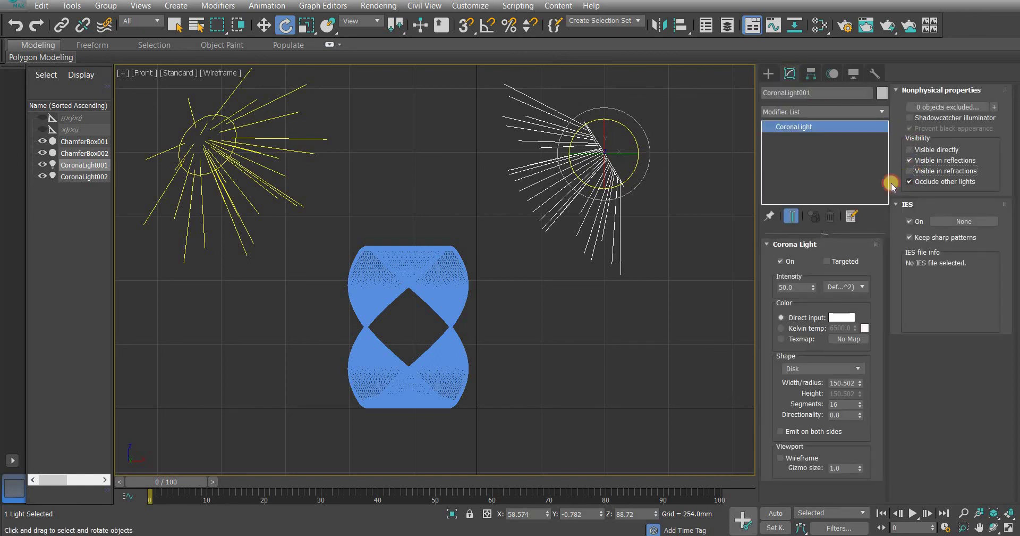
{"action": "left_click", "coordinate": [388, 220]}
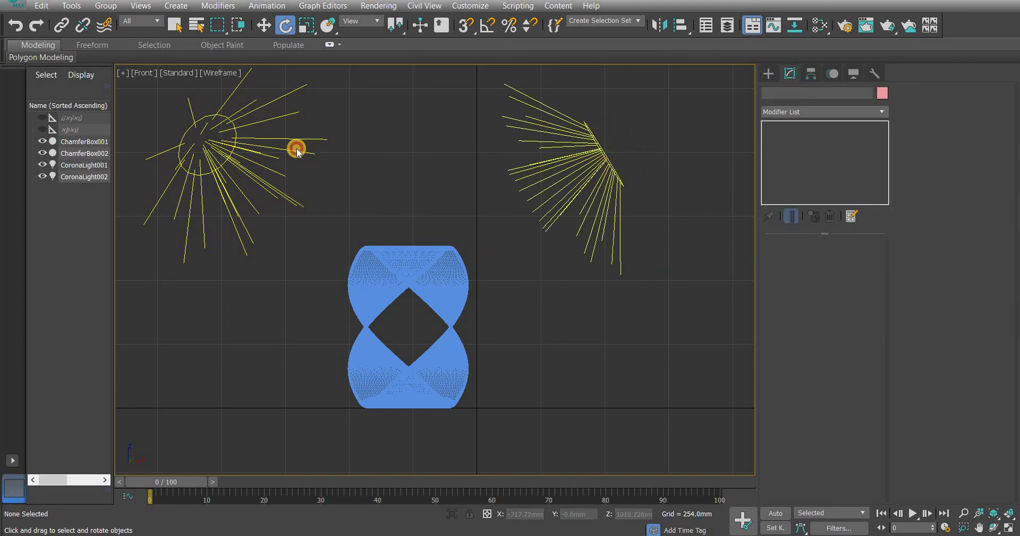
{"action": "left_click", "coordinate": [298, 152]}
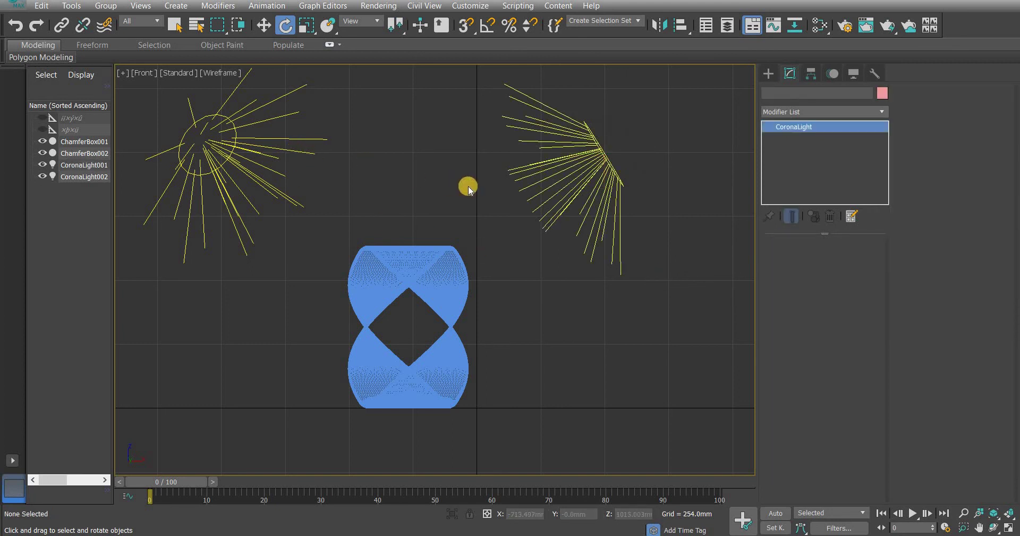
{"action": "left_click", "coordinate": [918, 150]}
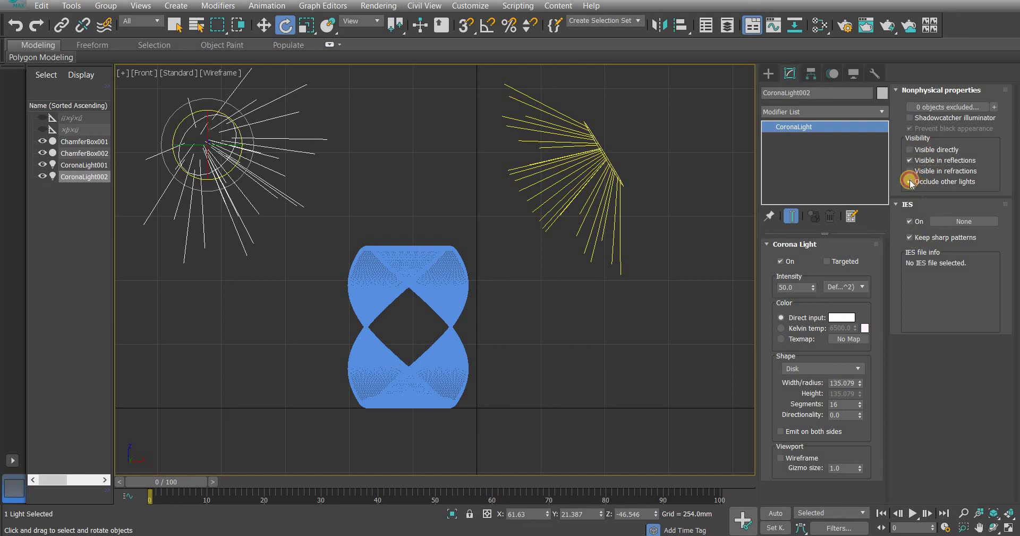
{"action": "left_click", "coordinate": [601, 322]}
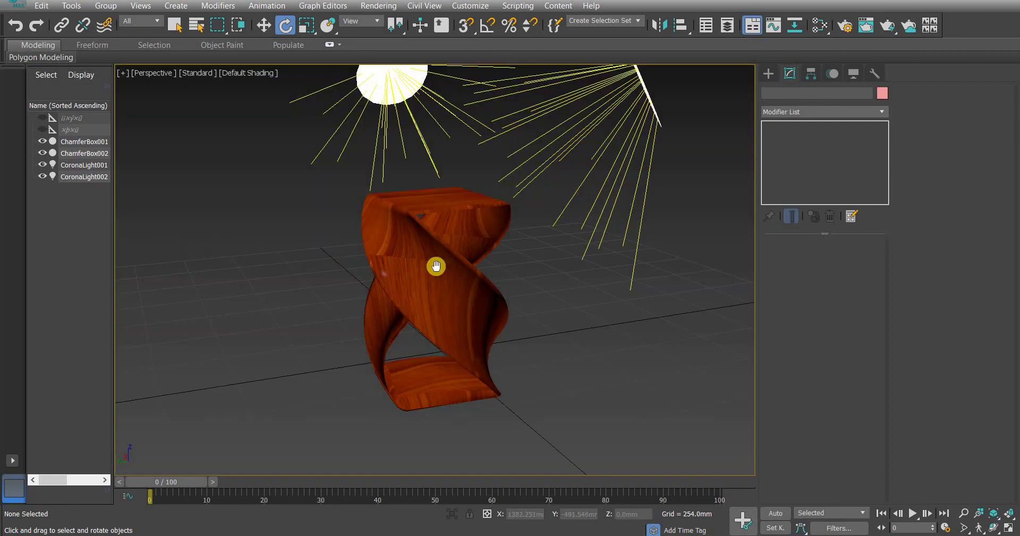
Orbit and zoom the Perspective view to frame the wood stand close up beneath its lights
{"action": "mouse_move", "coordinate": [436, 265]}
{"action": "middle_mouse_down", "text": "alt"}
{"action": "mouse_move", "coordinate": [419, 260]}
{"action": "mouse_move", "coordinate": [457, 262]}
{"action": "mouse_move", "coordinate": [449, 260]}
{"action": "mouse_move", "coordinate": [455, 212]}
{"action": "mouse_move", "coordinate": [297, 10]}
{"action": "middle_mouse_up", "text": "alt"}
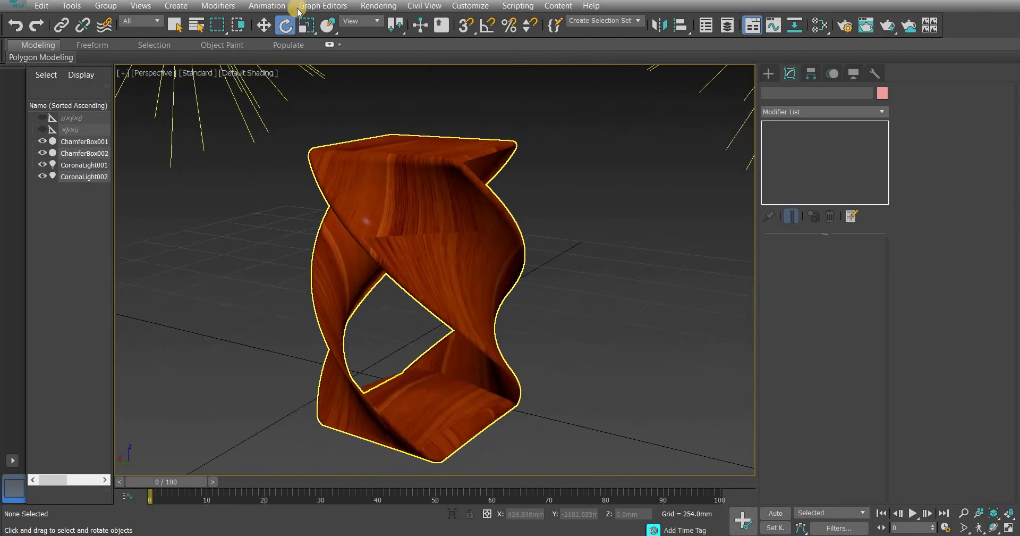
{"action": "left_click_drag", "start_coordinate": [514, 130], "coordinate": [435, 255]}
{"action": "left_click", "coordinate": [306, 401]}
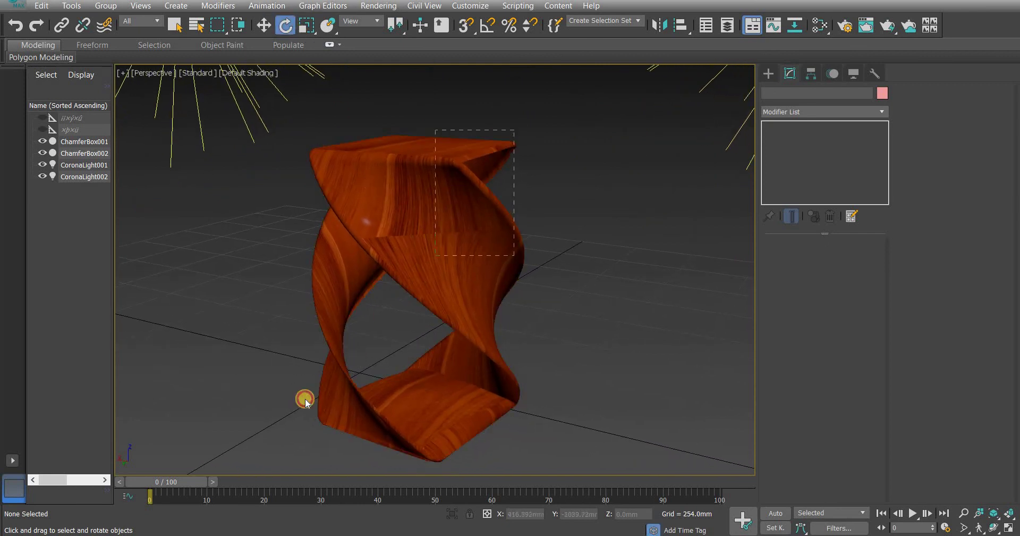
{"action": "mouse_move", "coordinate": [261, 458]}
{"action": "left_mouse_down"}
{"action": "mouse_move", "coordinate": [359, 239]}
{"action": "mouse_move", "coordinate": [326, 228]}
{"action": "mouse_move", "coordinate": [536, 265]}
{"action": "left_mouse_up"}
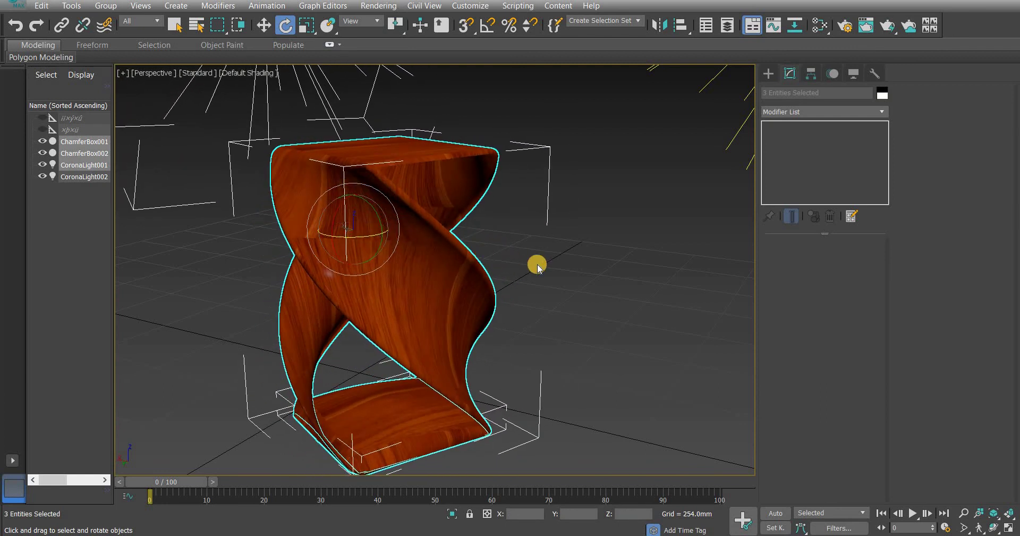
{"action": "left_click", "coordinate": [537, 265]}
{"action": "scroll", "coordinate": [538, 242], "scroll_direction": "down", "scroll_amount": 3}
{"action": "middle_click_drag", "start_coordinate": [538, 241], "coordinate": [551, 244], "text": "alt"}
{"action": "scroll", "coordinate": [538, 241], "scroll_direction": "up", "scroll_amount": 5}
{"action": "scroll", "coordinate": [551, 244], "scroll_direction": "down", "scroll_amount": 2}
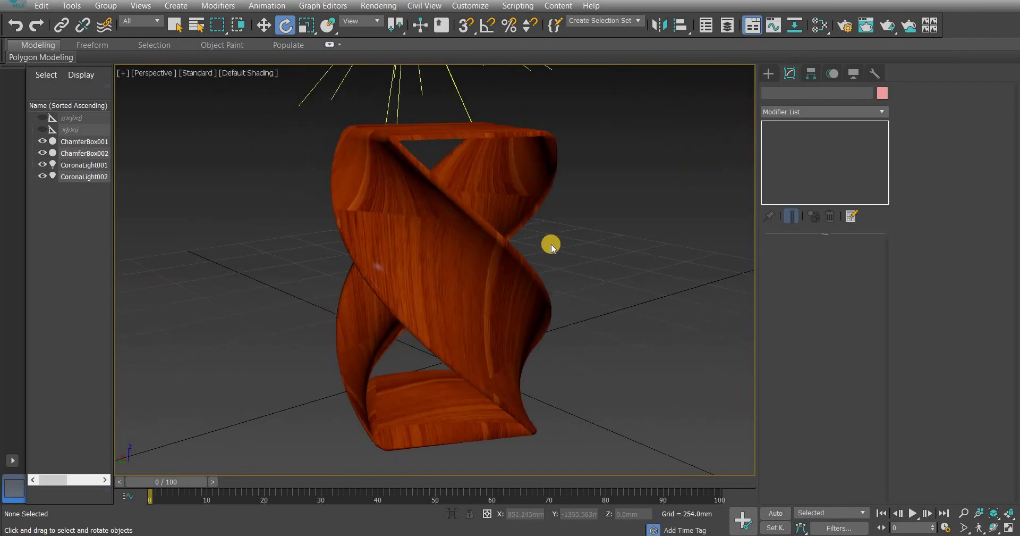
Start a Corona render with Shift+Q and center the frame buffer window on screen
{"action": "key", "text": "shift+q"}
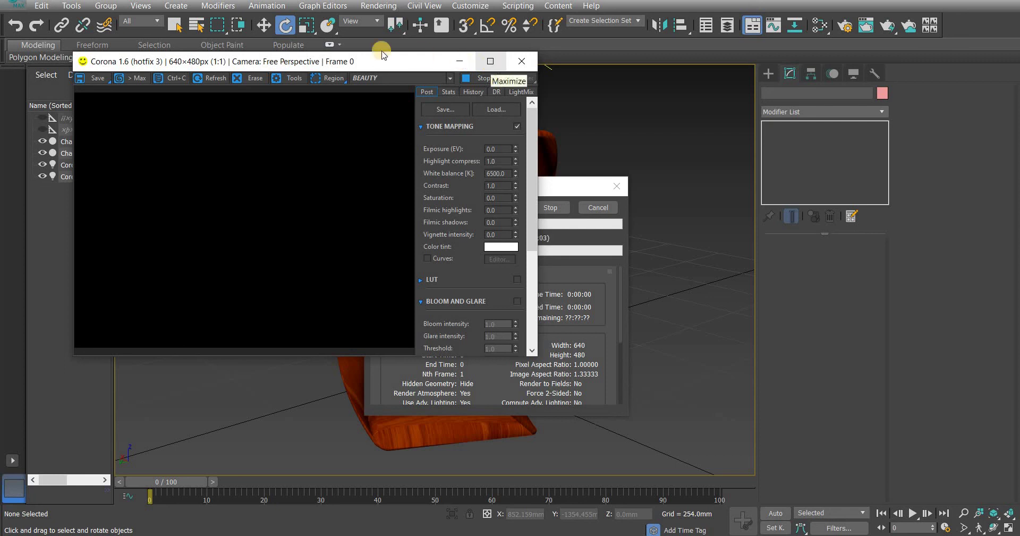
{"action": "left_click_drag", "start_coordinate": [390, 69], "coordinate": [530, 179]}
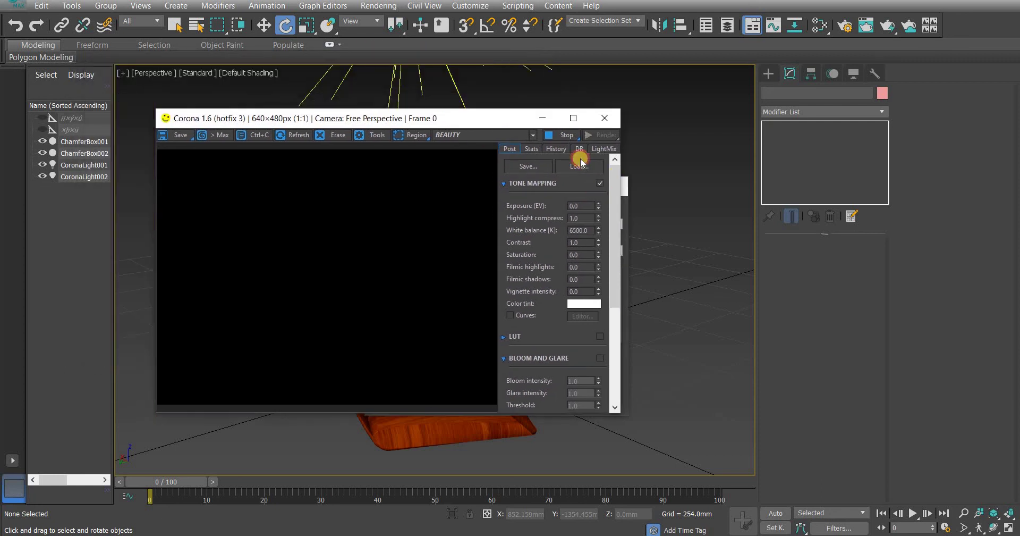